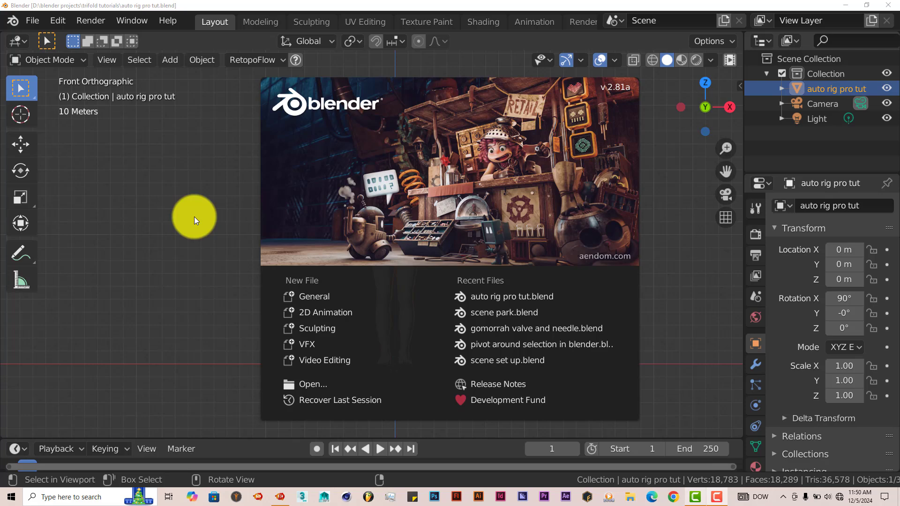
Search the add-on preferences for "auto" to check that the Auto-Rig Pro add-ons are installed and enabled
click(56, 22)
click(56, 22)
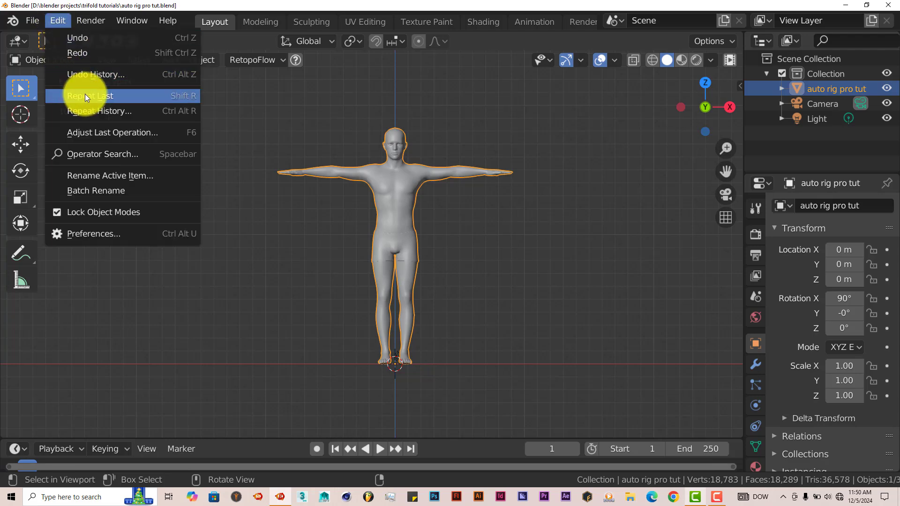
click(94, 234)
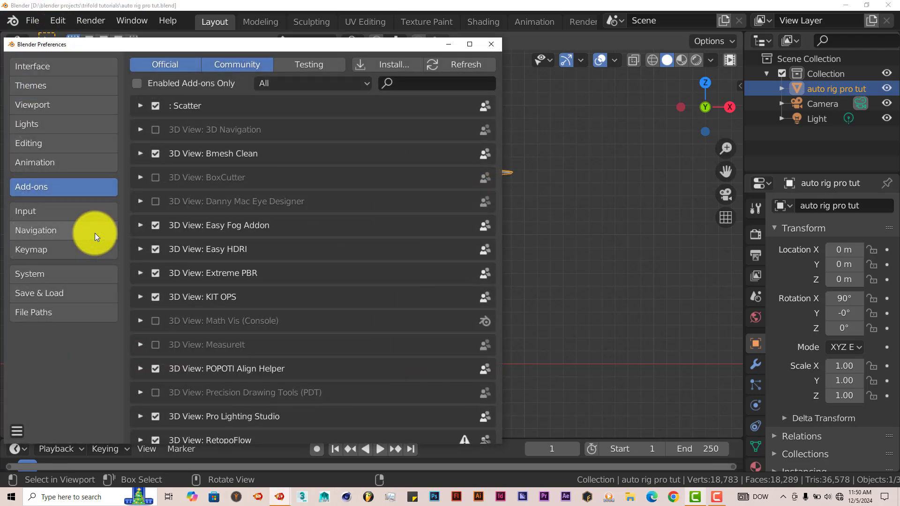
click(399, 66)
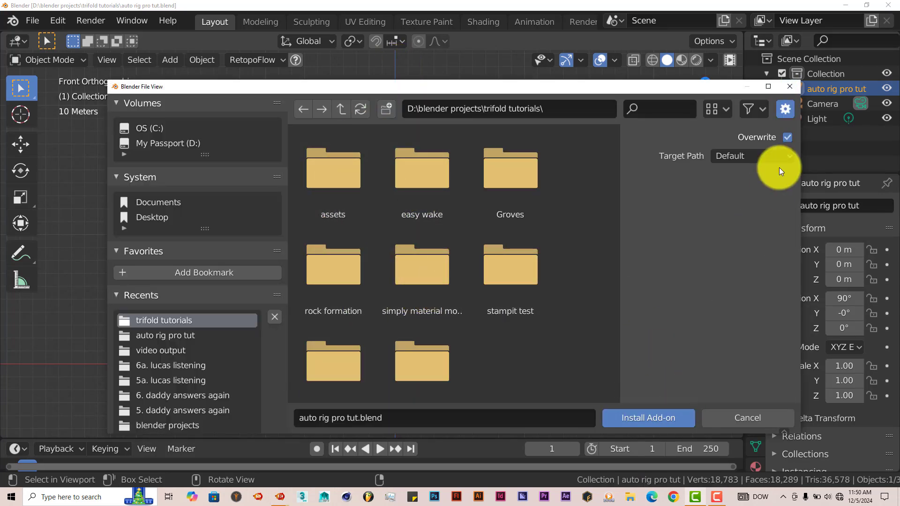
click(789, 87)
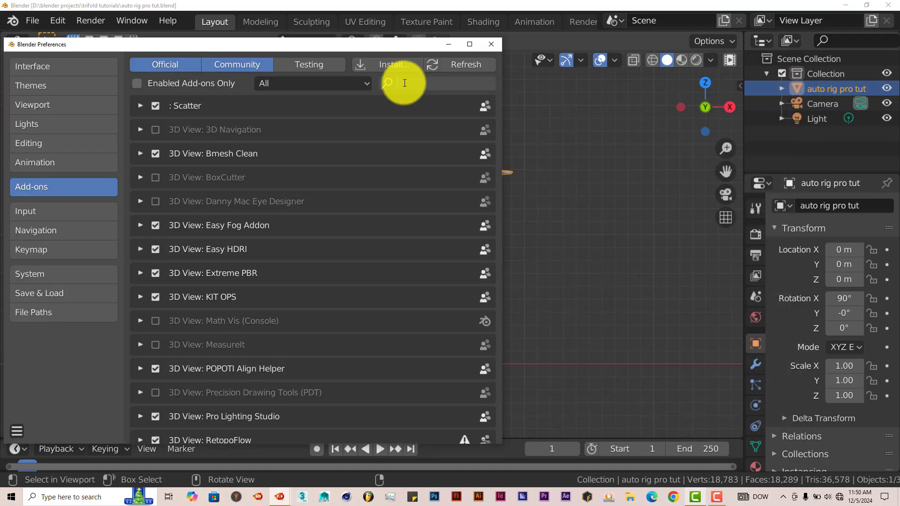
text(auto)
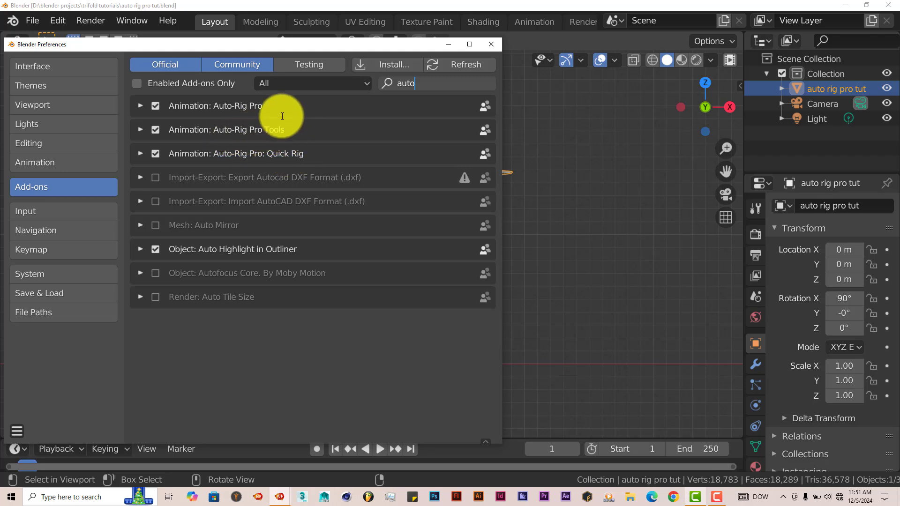
click(490, 43)
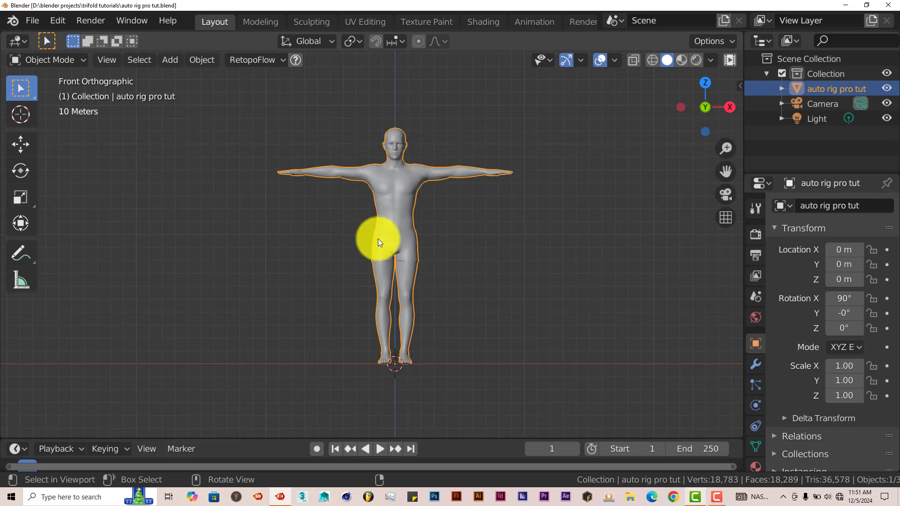
Start Auto-Rig Pro: Smart on the selected human mesh in front view, using the Full Body option
scroll(402, 202, up, 1)
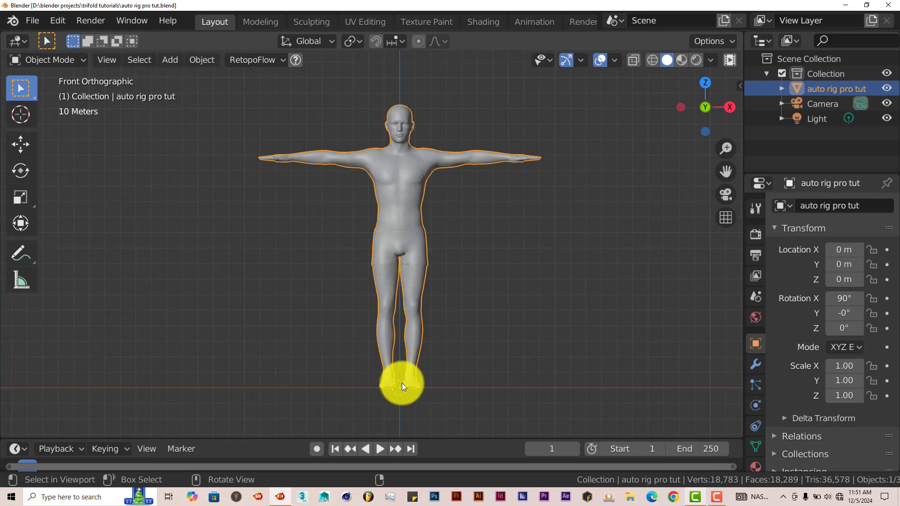
mouse_move(401, 383)
middle_down()
mouse_move(450, 372)
mouse_move(412, 382)
middle_up()
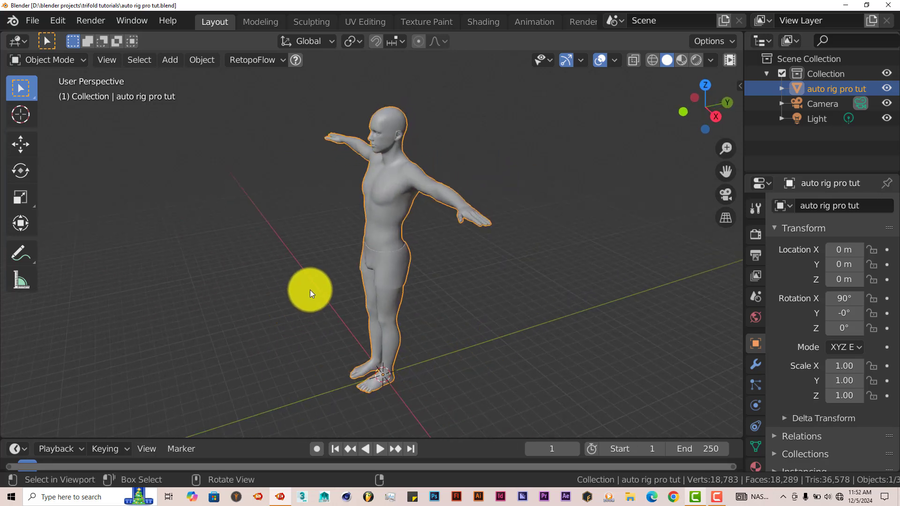
middle_drag(392, 399, 416, 357)
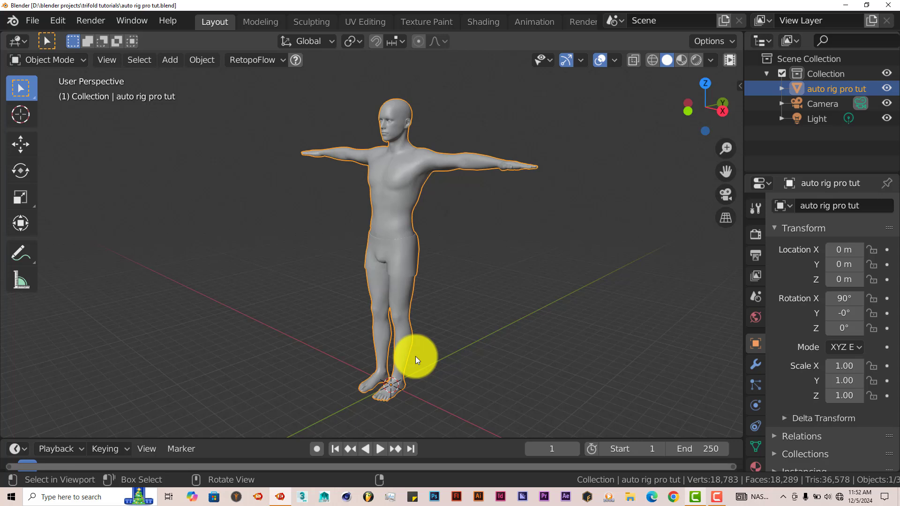
key(KP_1)
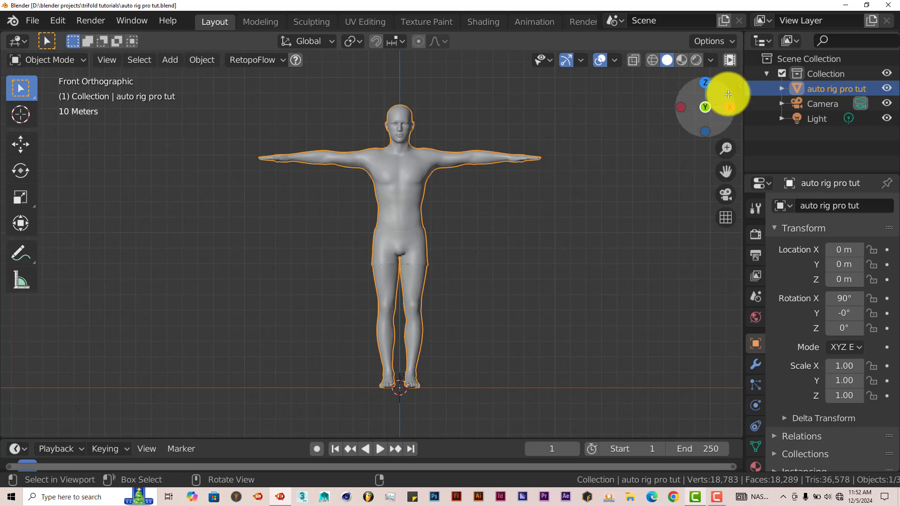
click(739, 86)
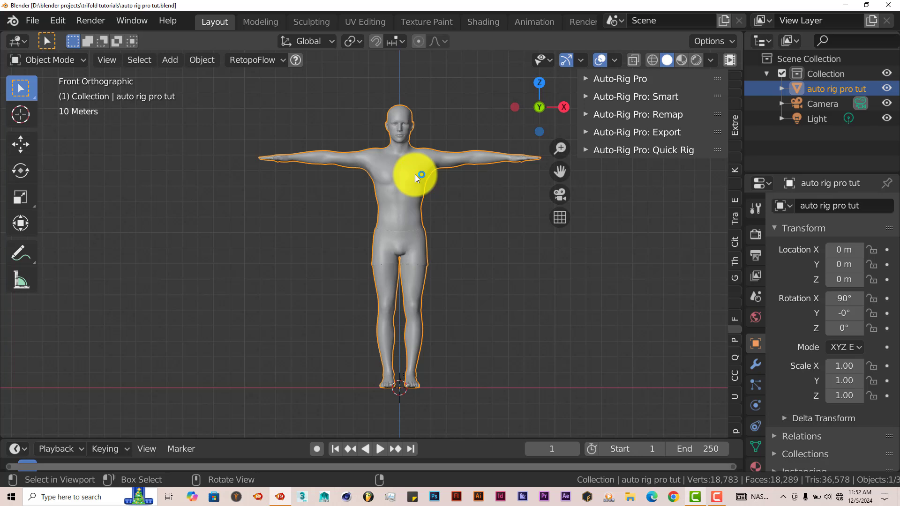
click(584, 96)
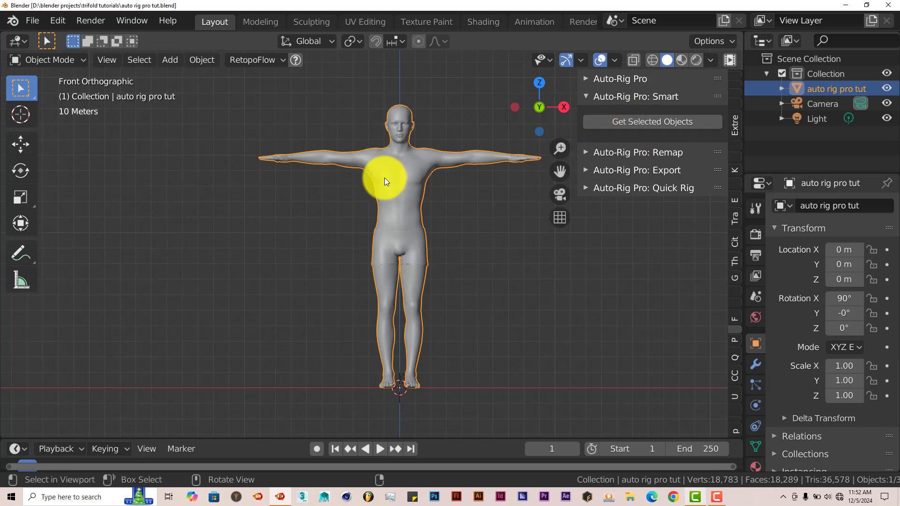
click(684, 121)
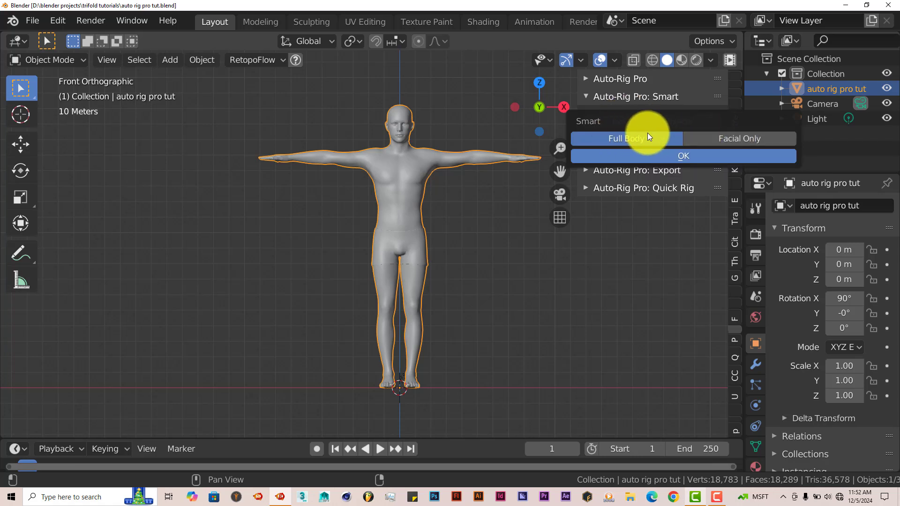
click(682, 156)
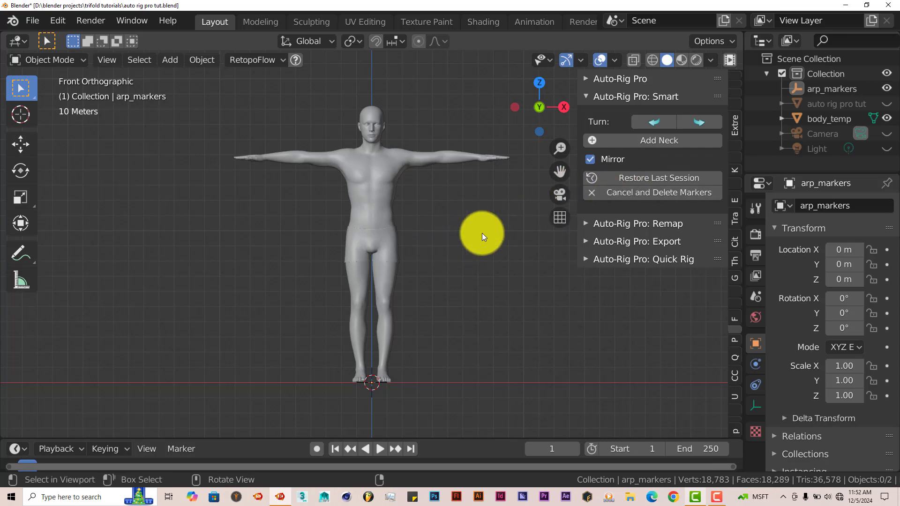
Add the neck marker and place it at the base of the neck, at Z about 151 m
scroll(473, 231, up, 4)
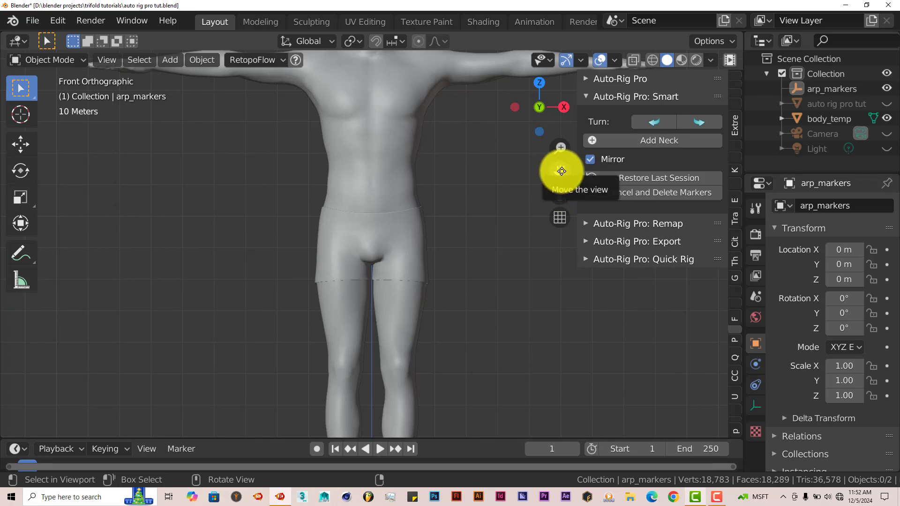
drag(561, 171, 572, 358)
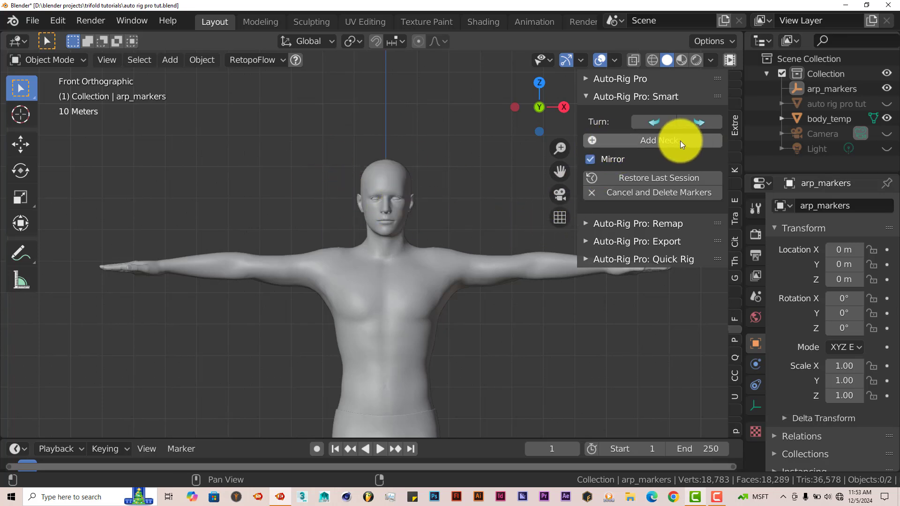
click(650, 141)
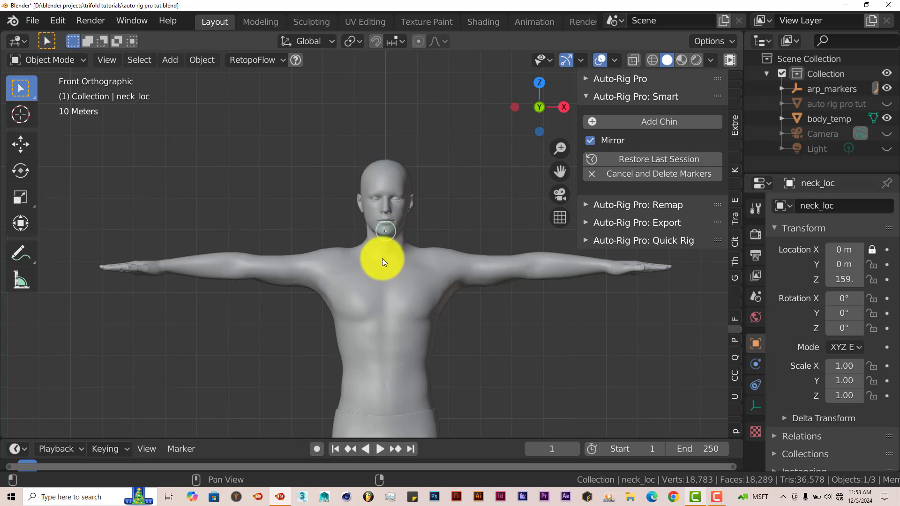
click(370, 223)
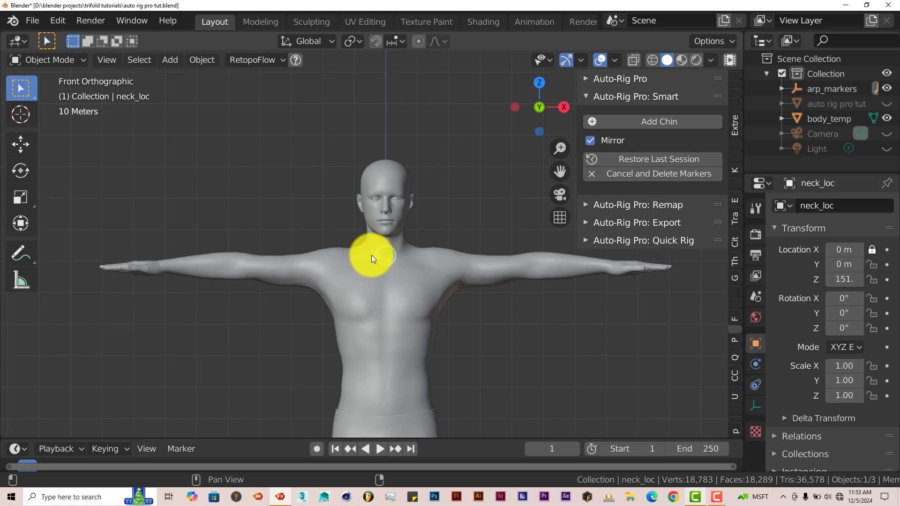
click(371, 259)
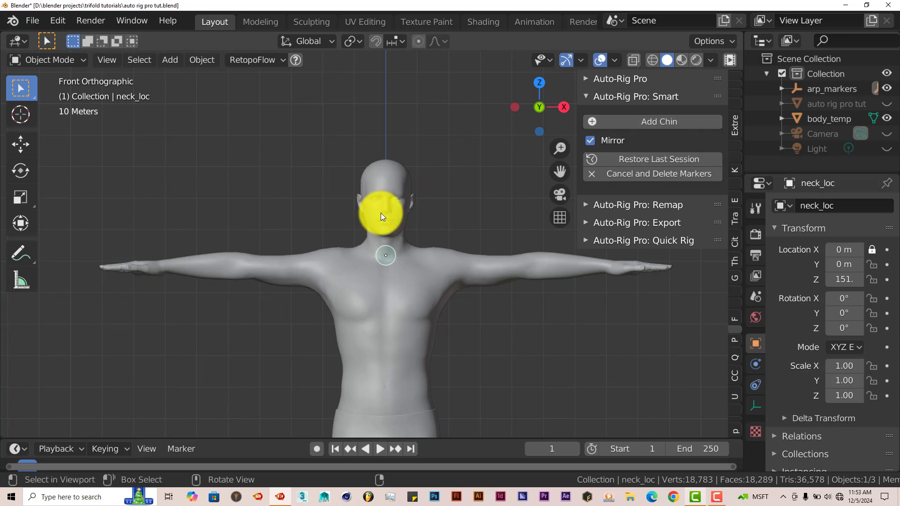
Add the chin marker and position it just below the mouth at the chin, at Z about 158 m
click(662, 121)
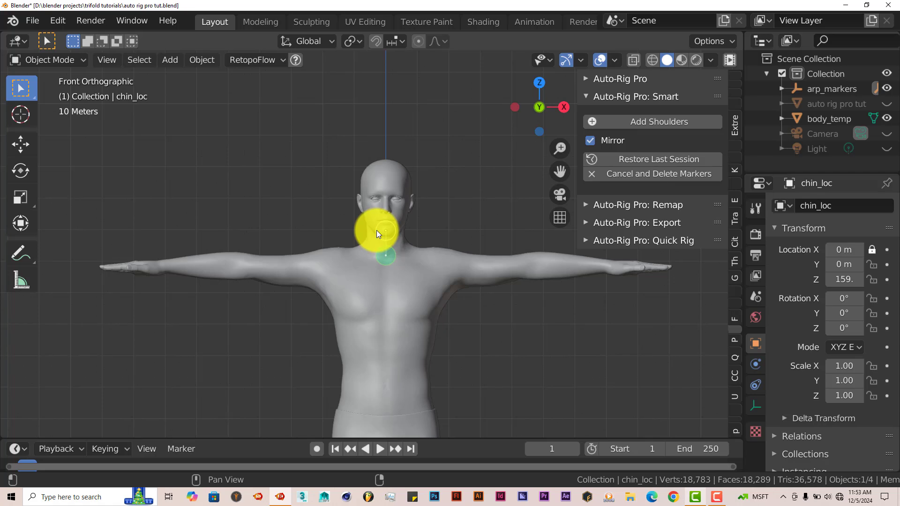
click(379, 233)
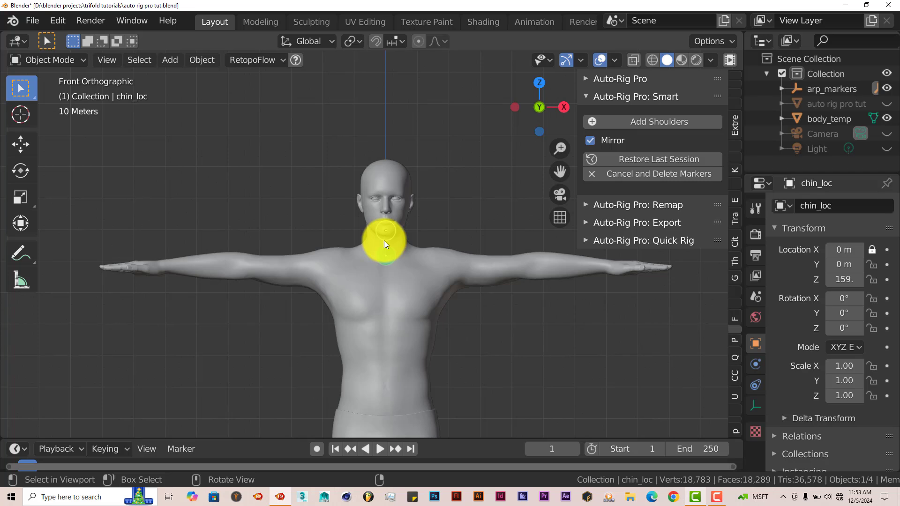
key(g)
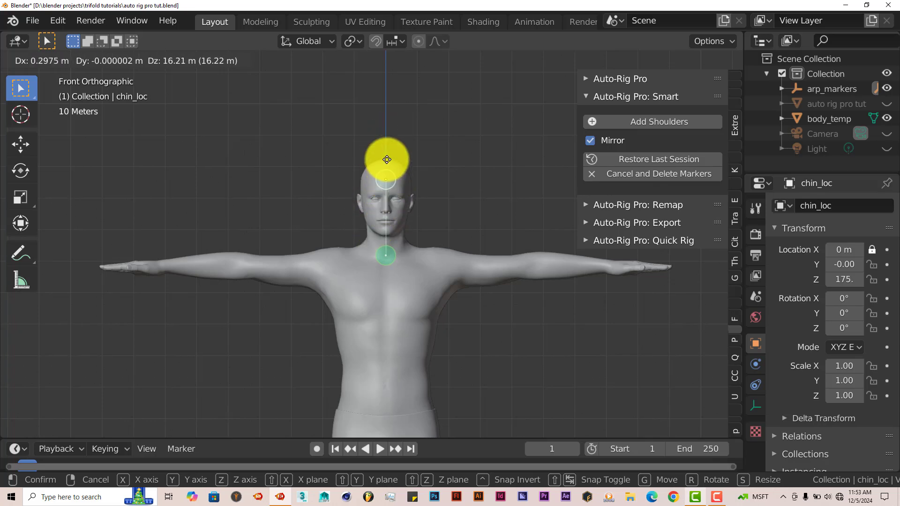
click(374, 243)
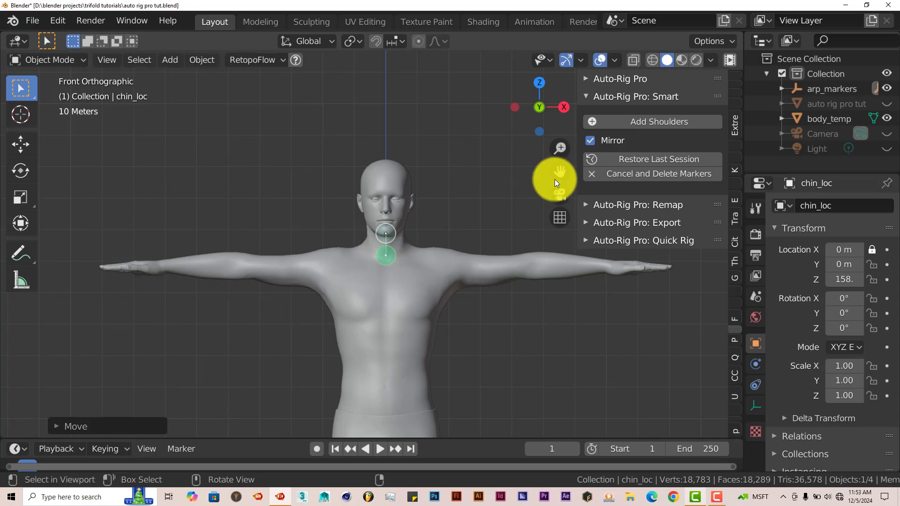
Add mirrored shoulder markers at X about 19.7 m and wrist markers at X about 69.7 m
click(638, 122)
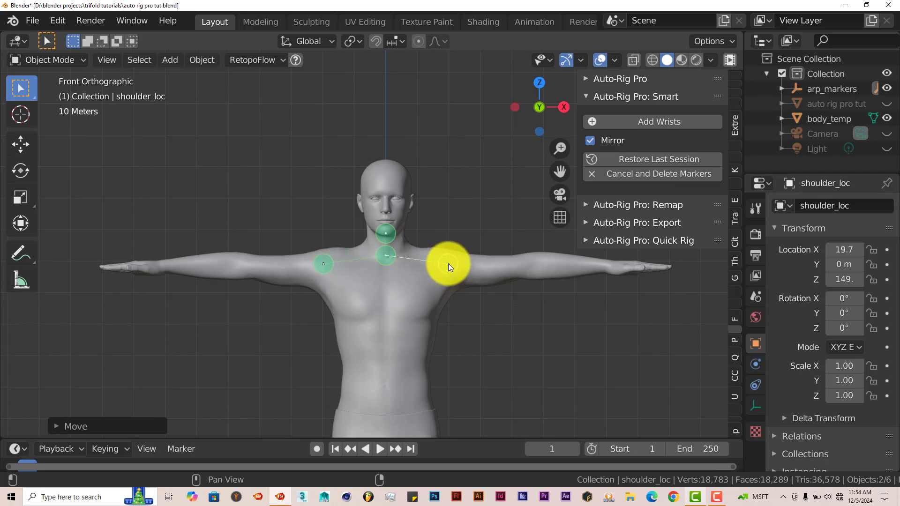
click(448, 264)
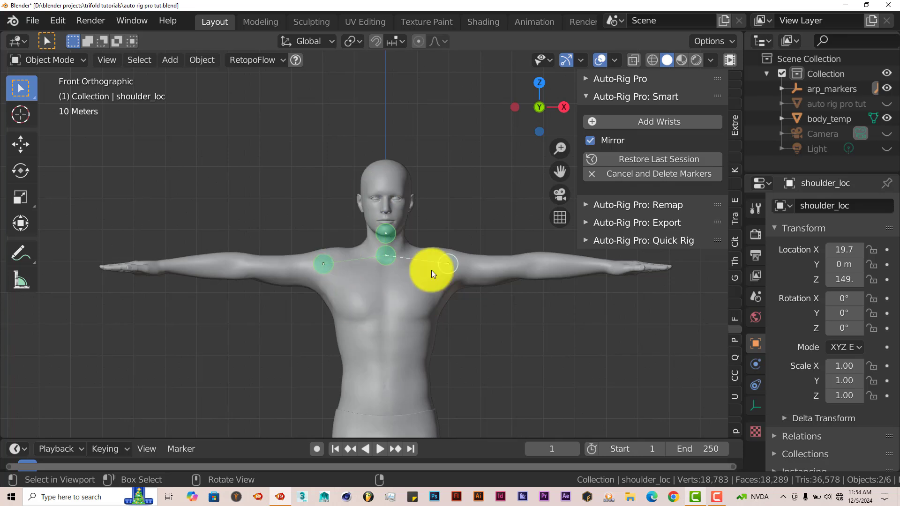
click(590, 142)
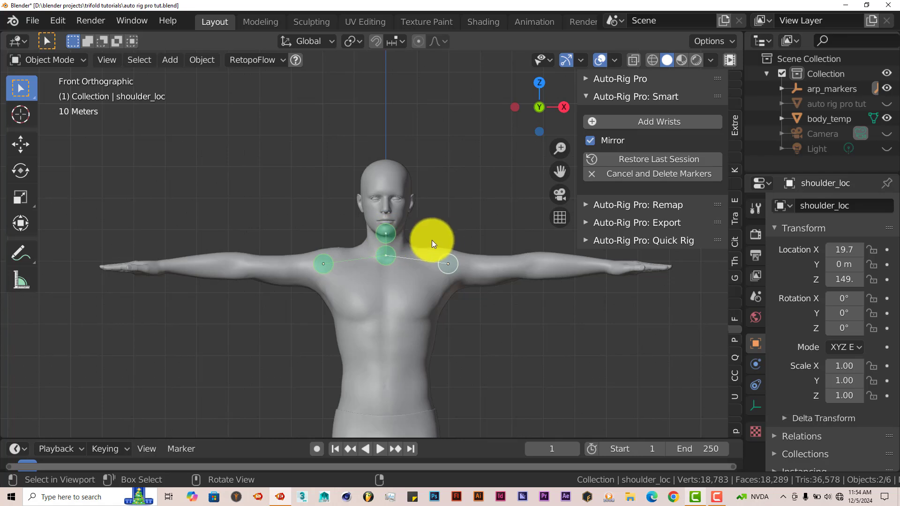
click(652, 121)
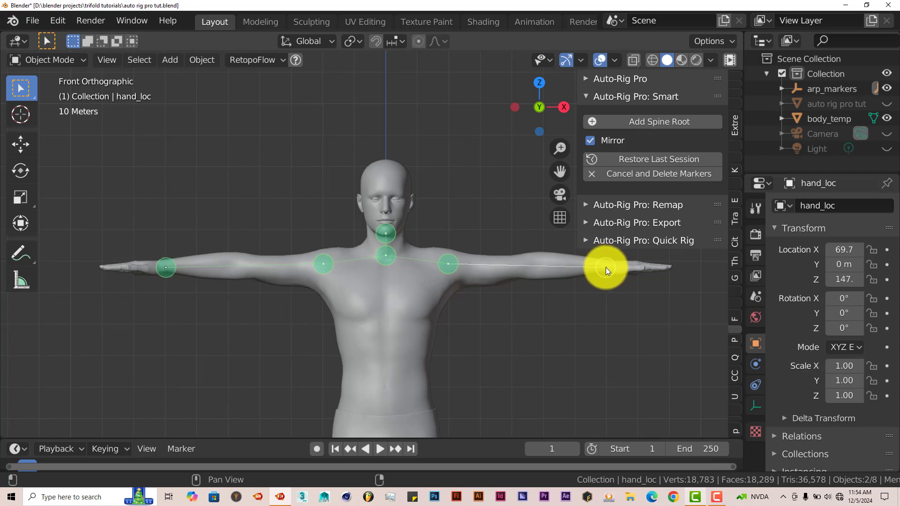
click(591, 273)
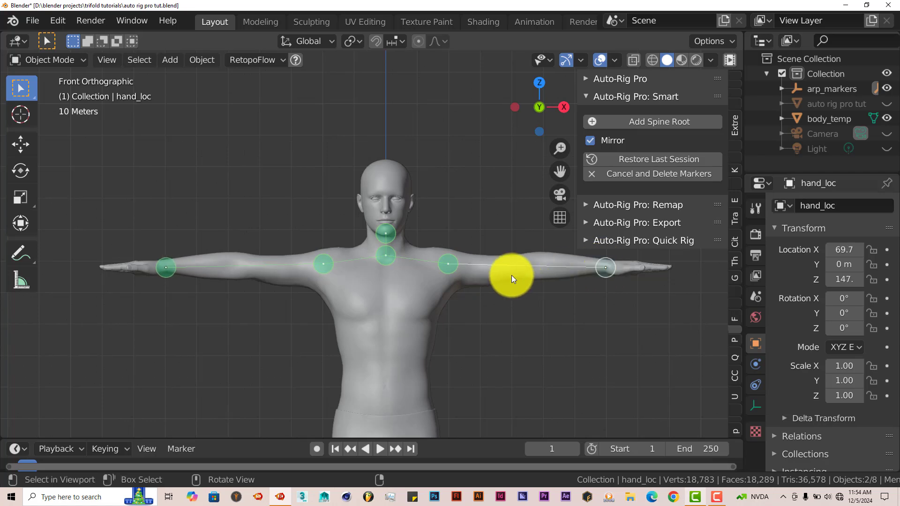
Add the spine root marker at the centre of the pelvis, at Z about 97.3 m
drag(560, 172, 548, 51)
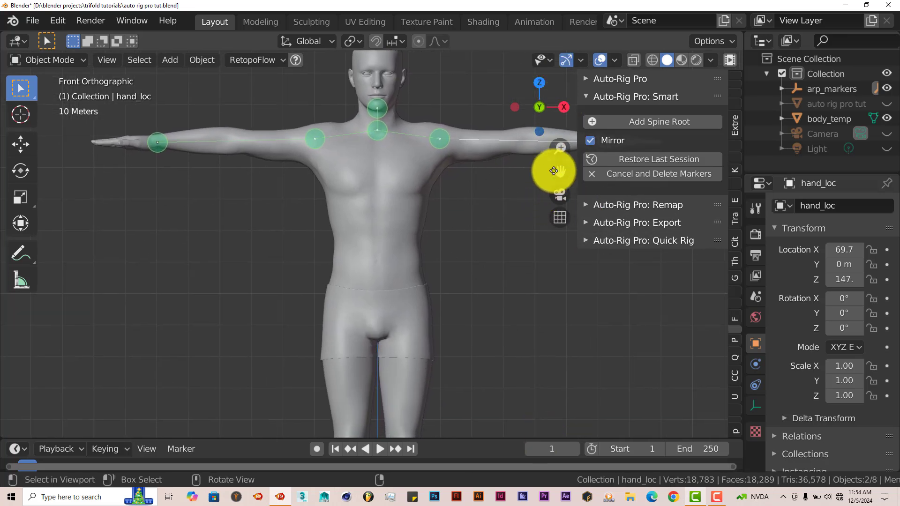
drag(560, 172, 553, 138)
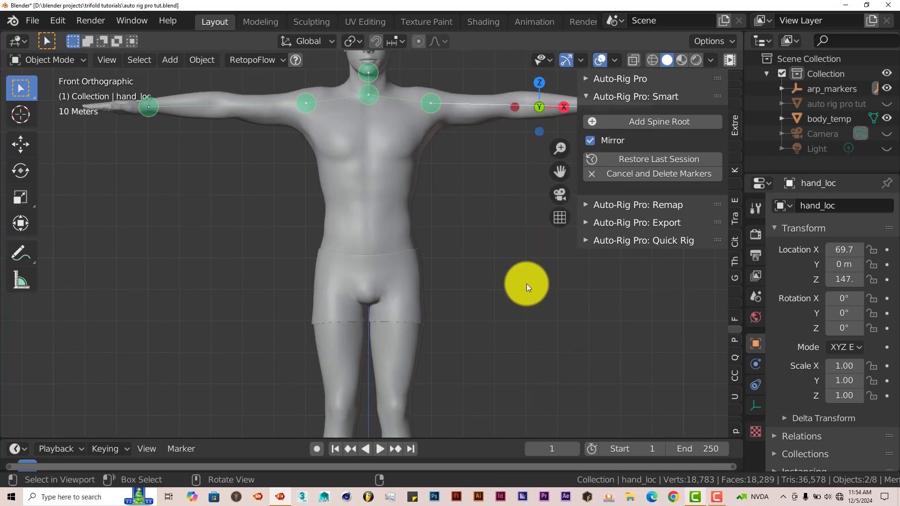
click(658, 123)
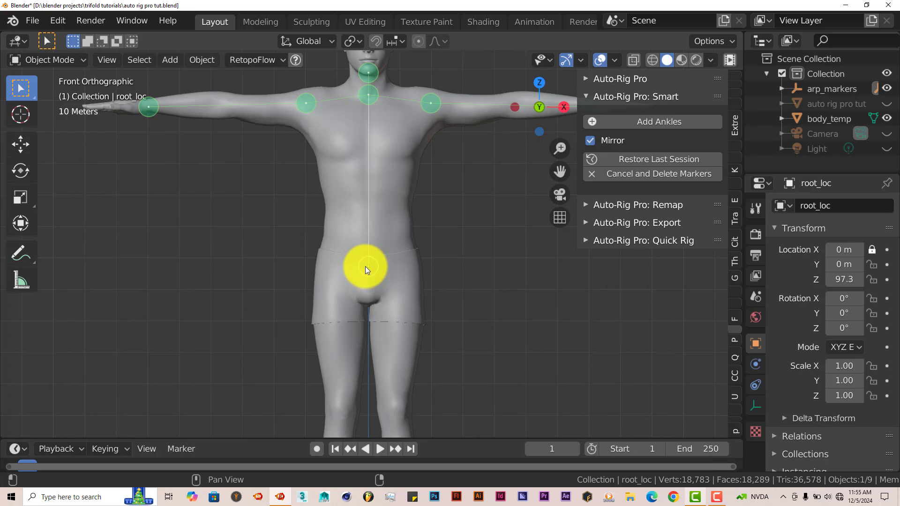
click(365, 267)
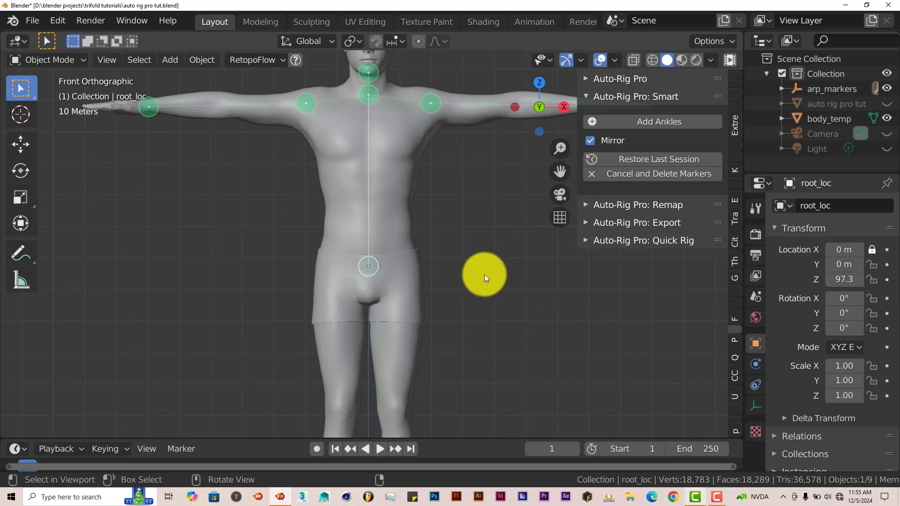
Add mirrored ankle markers and place them at X about 7.46 m and Z about 8.24 m
scroll(485, 274, down, 3)
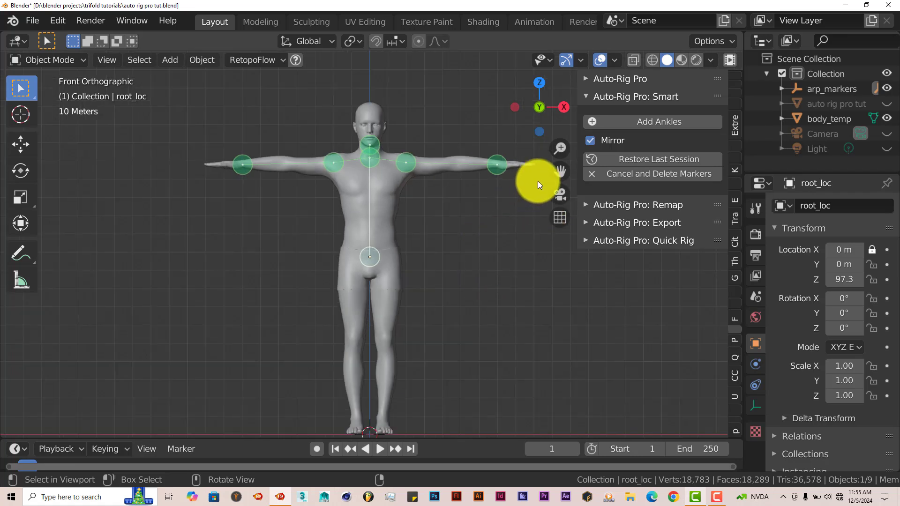
drag(560, 171, 571, 97)
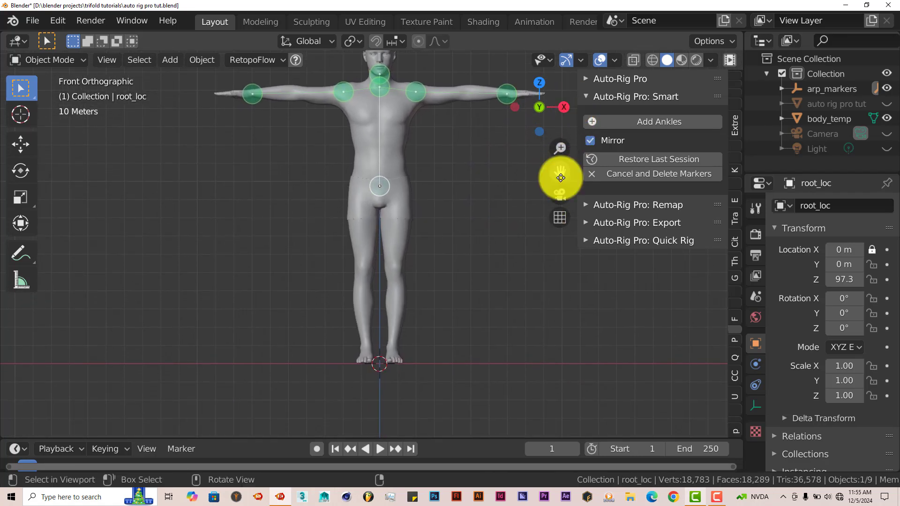
click(655, 122)
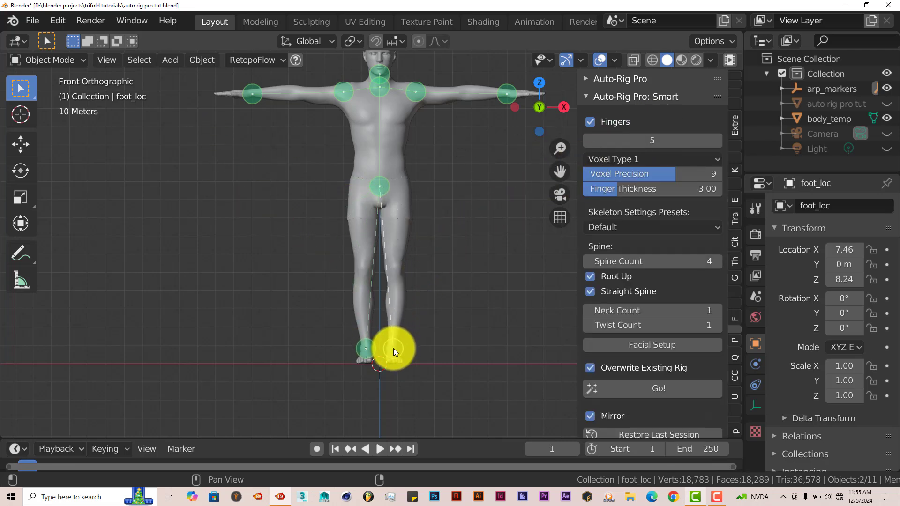
click(393, 348)
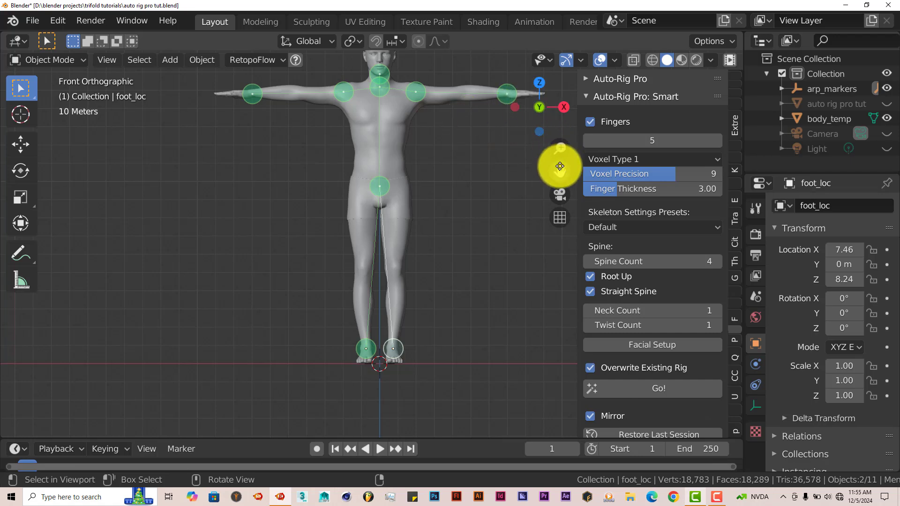
Set the twist count to 3 and run the Smart detection to generate the reference bones
drag(558, 169, 500, 204)
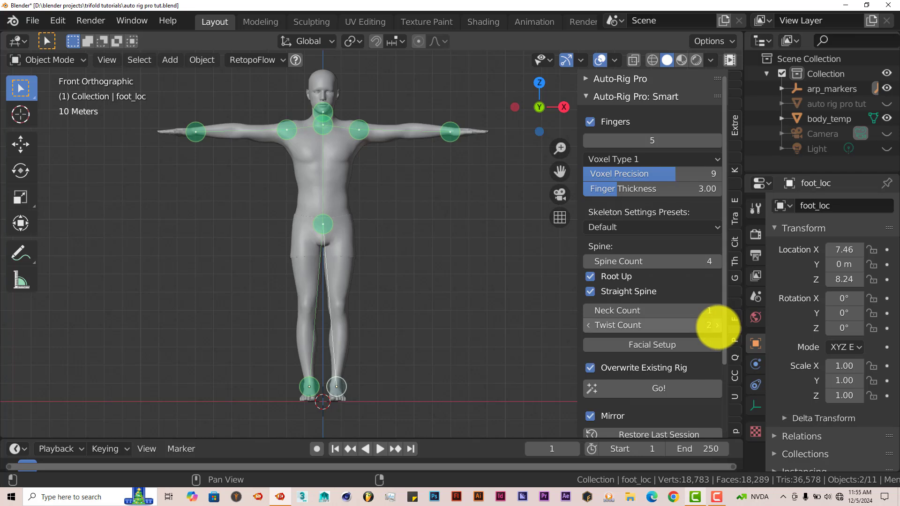
click(717, 326)
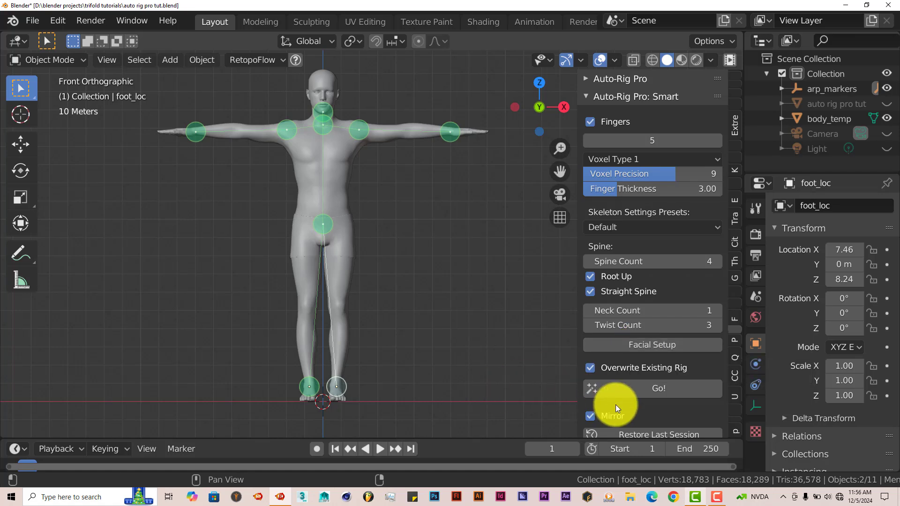
scroll(617, 391, down, 3)
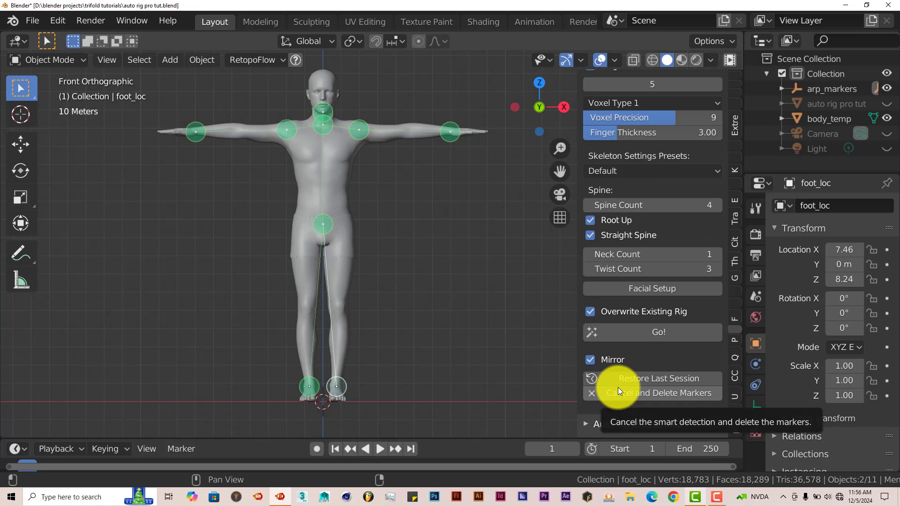
click(661, 331)
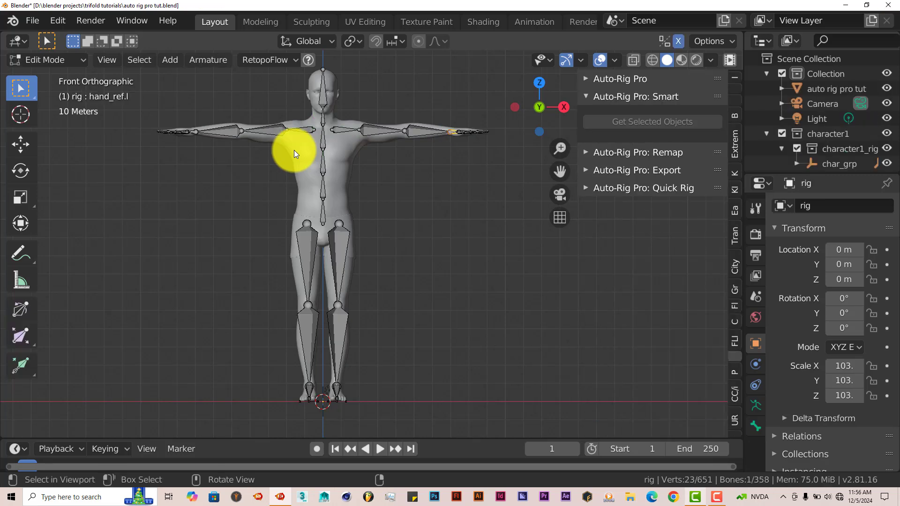
middle_drag(449, 188, 459, 214)
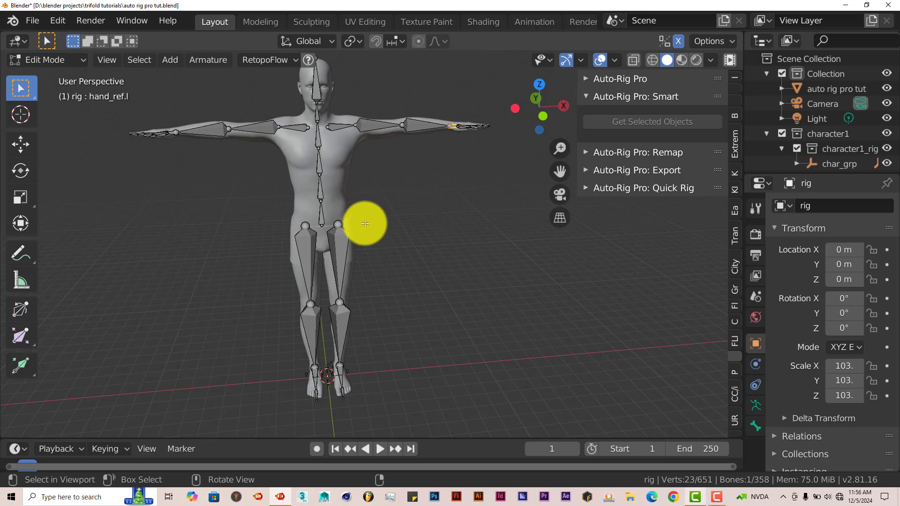
mouse_move(364, 223)
middle_down()
mouse_move(345, 212)
mouse_move(382, 137)
mouse_move(358, 141)
mouse_move(382, 125)
mouse_move(353, 210)
middle_up()
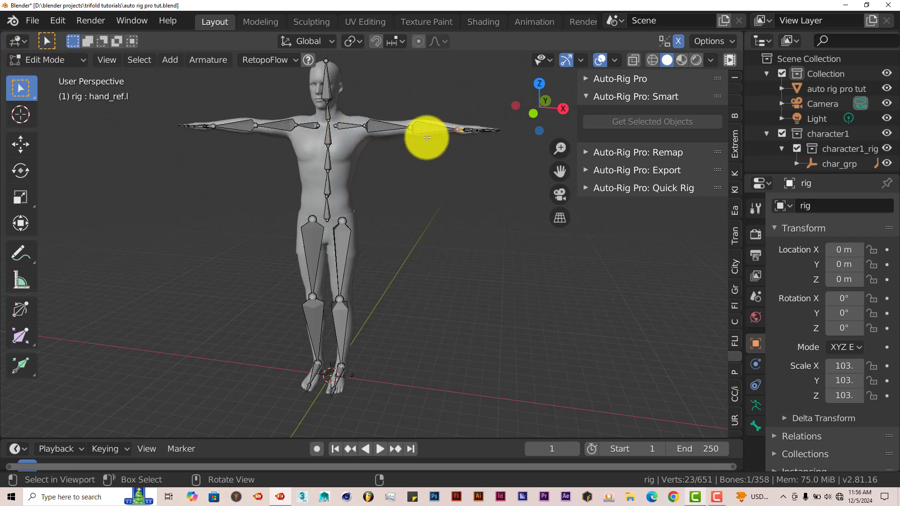
Return the reference armature to Object Mode and generate the control rig with Match to Rig
click(70, 62)
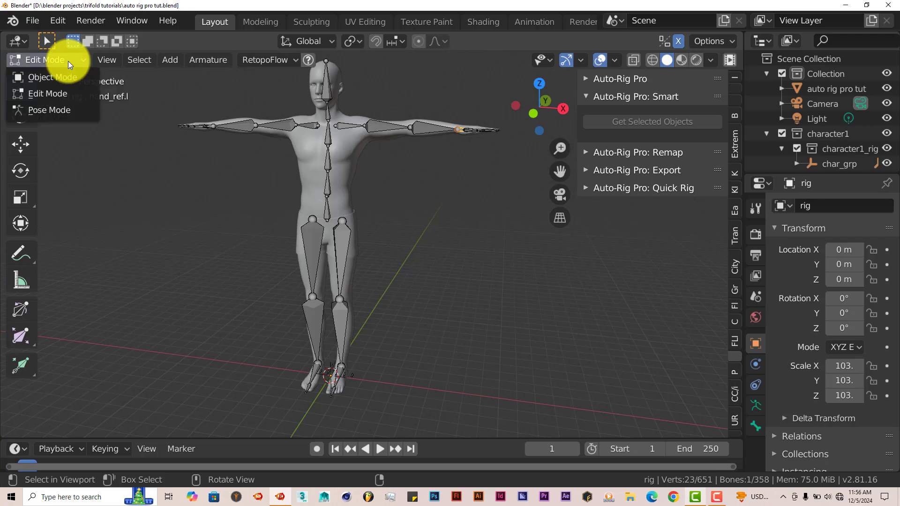
click(56, 77)
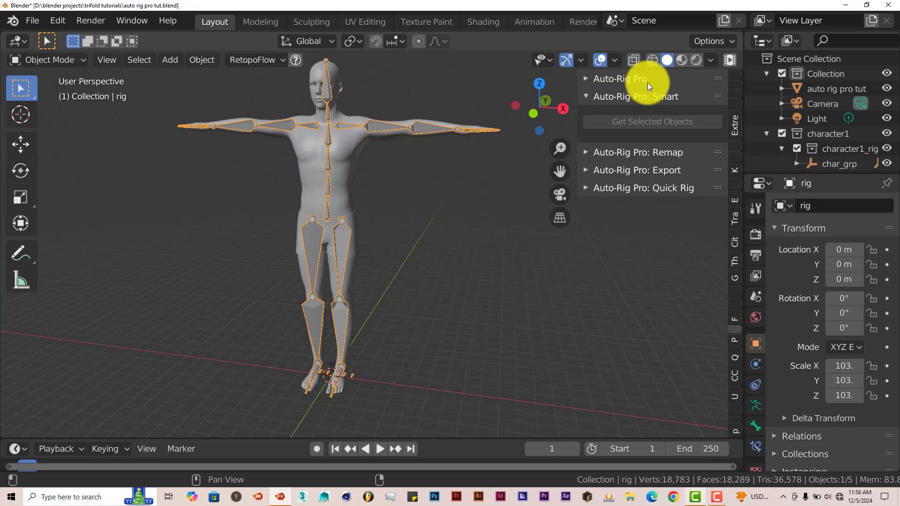
click(586, 79)
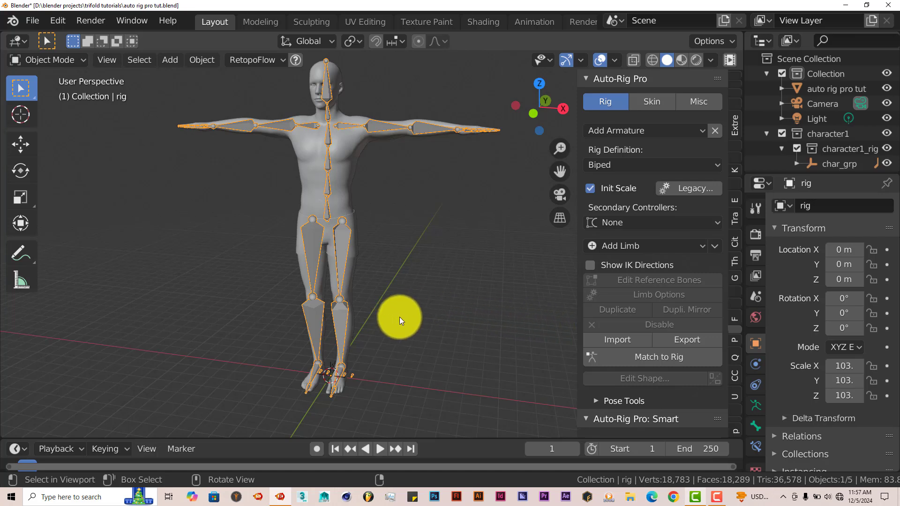
middle_drag(487, 352, 416, 297)
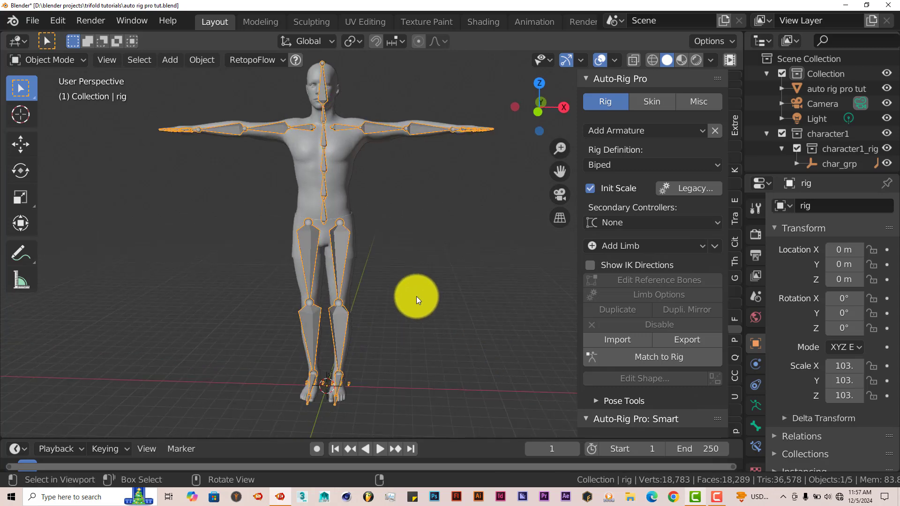
click(635, 360)
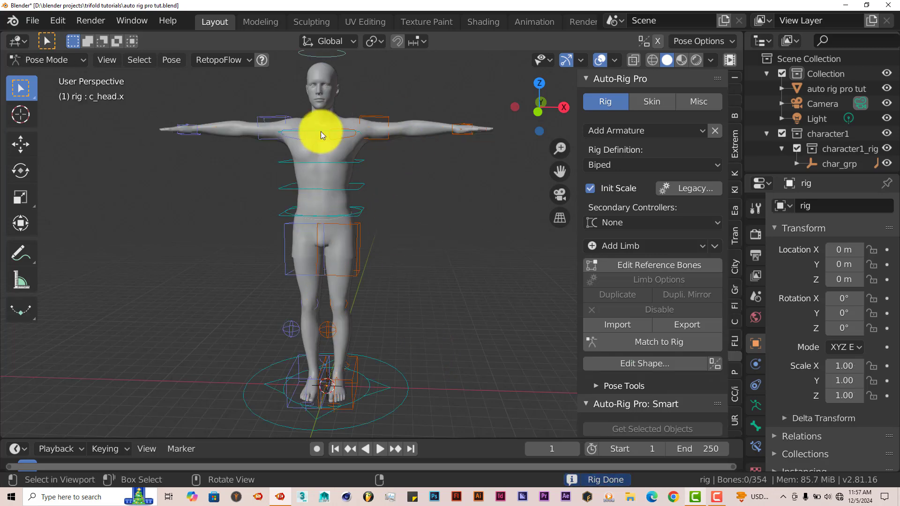
middle_drag(414, 237, 399, 238)
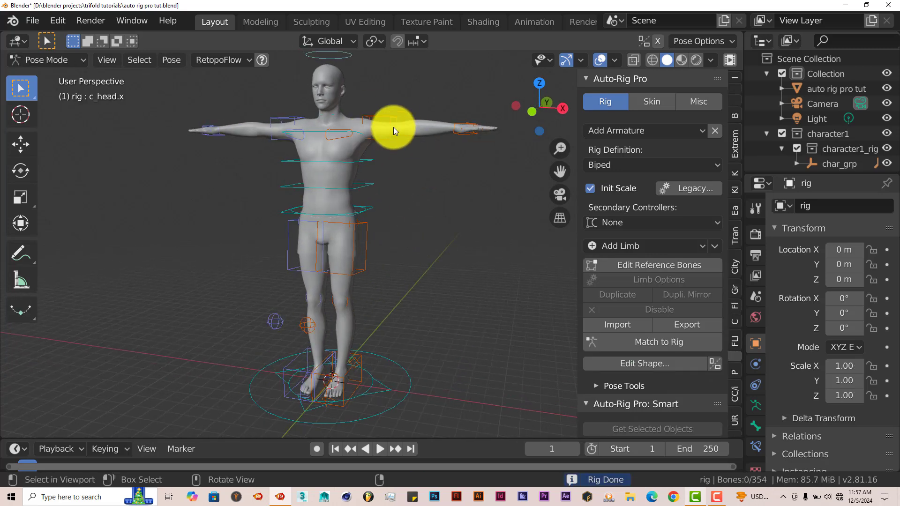
middle_drag(388, 150, 396, 152)
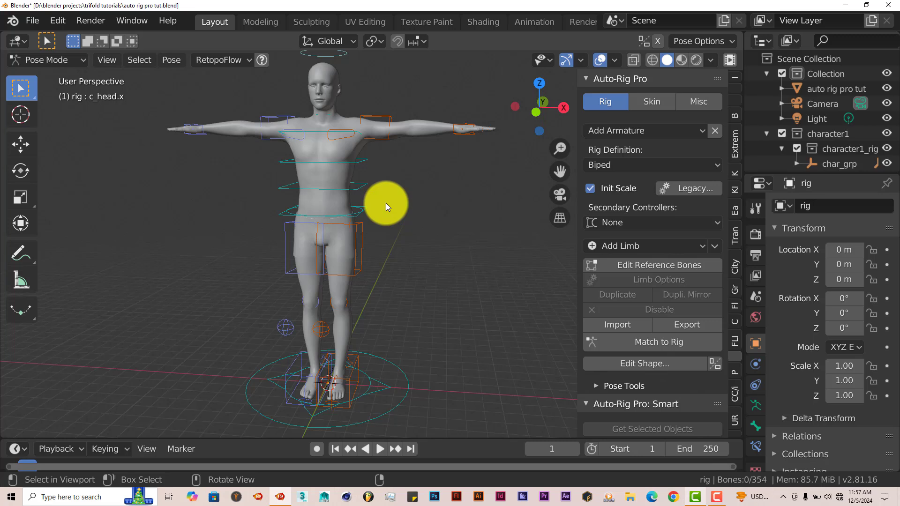
In Object Mode, select the body mesh together with the rig and bind them using the Heat Maps engine
scroll(639, 258, down, 2)
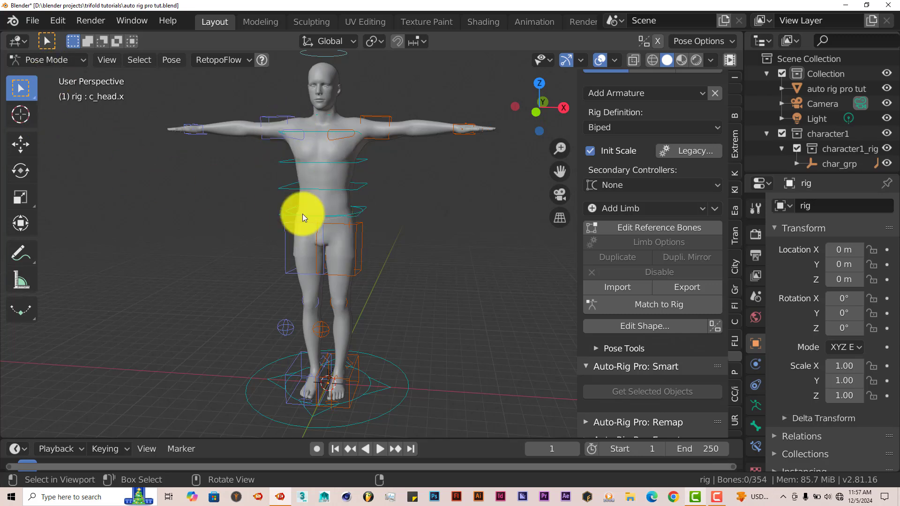
click(80, 60)
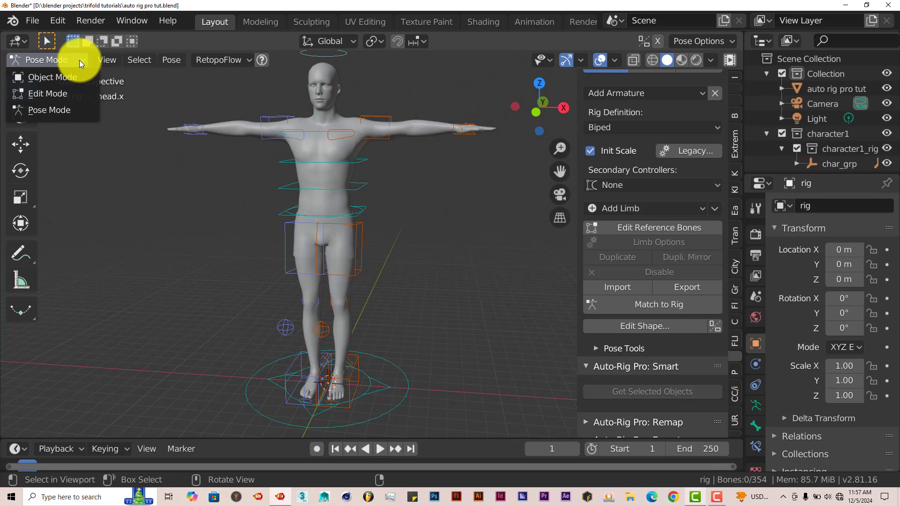
click(59, 79)
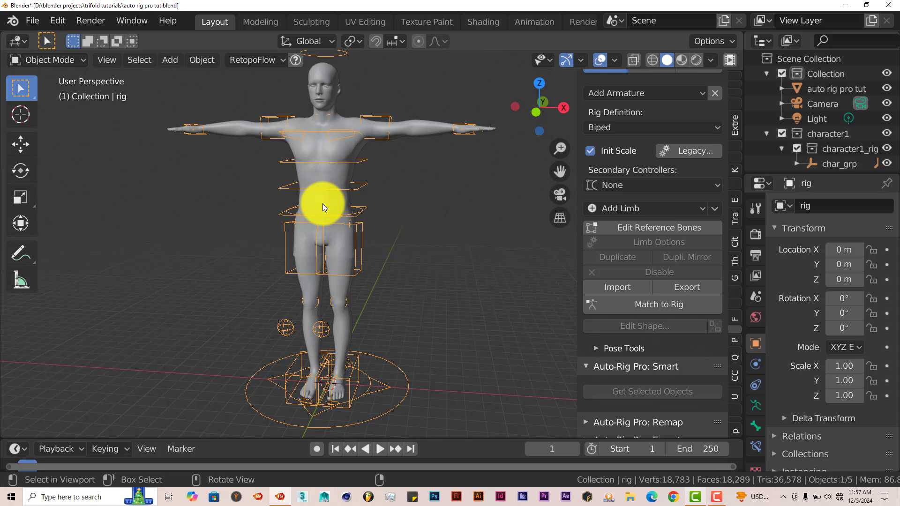
click(417, 130)
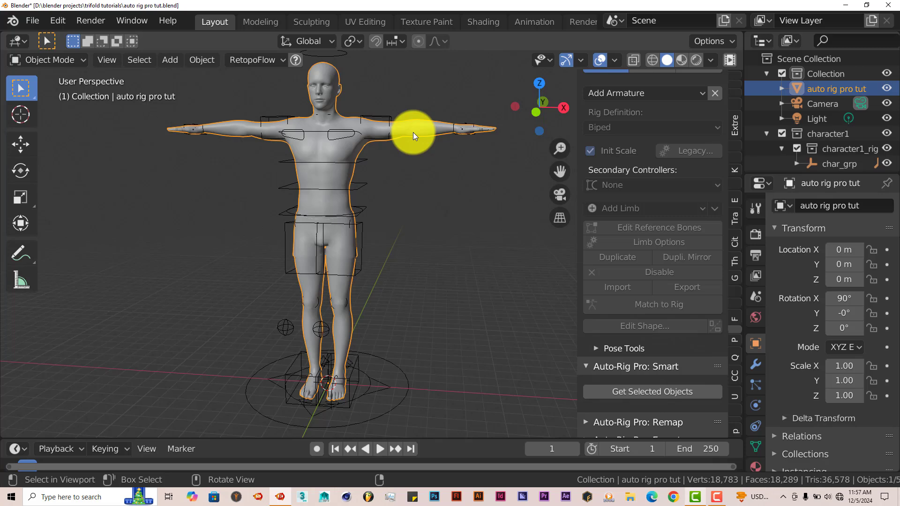
shift+click(386, 115)
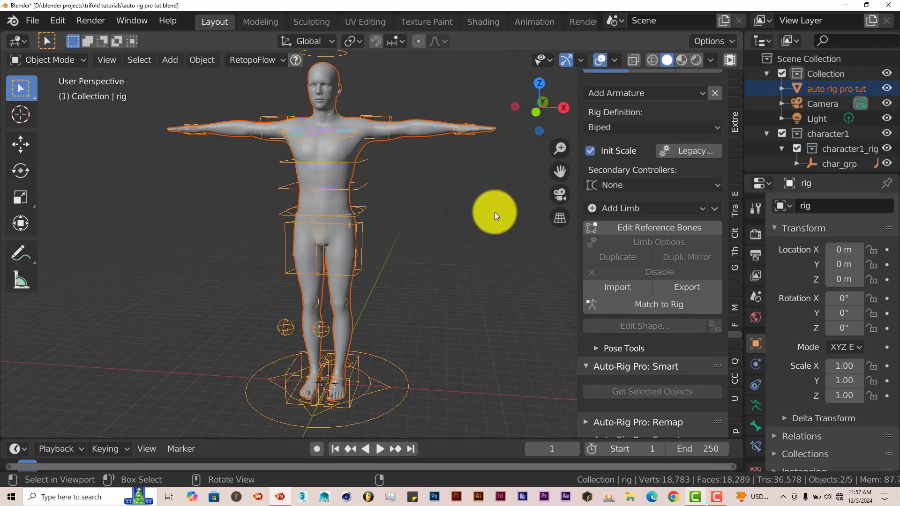
scroll(616, 379, up, 2)
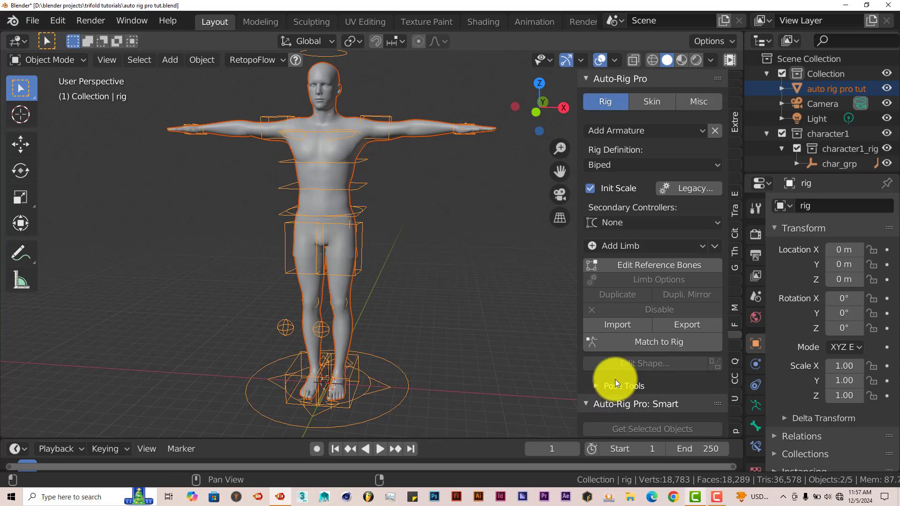
click(643, 103)
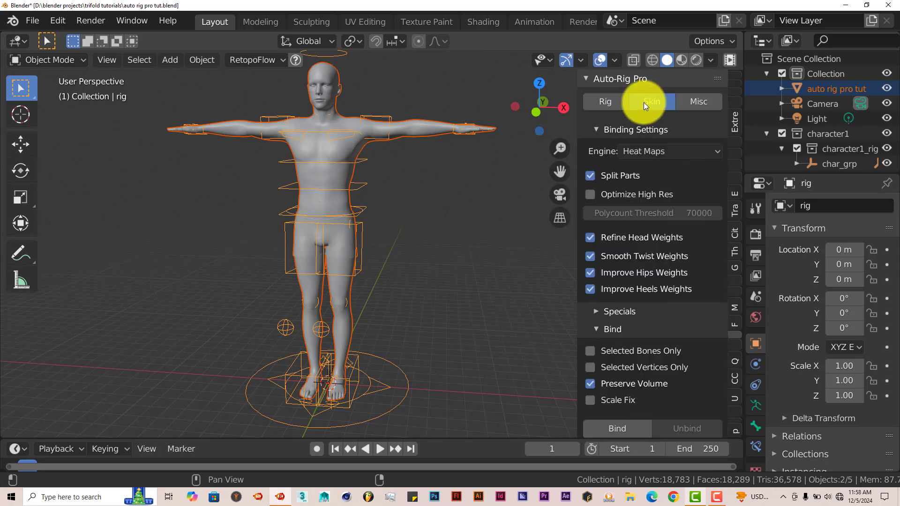
scroll(680, 321, down, 3)
scroll(680, 321, down, 2)
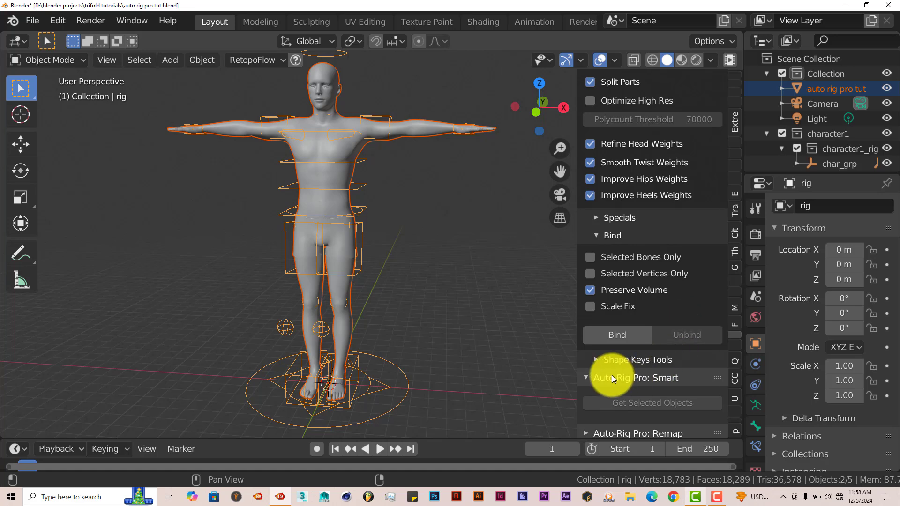
click(619, 334)
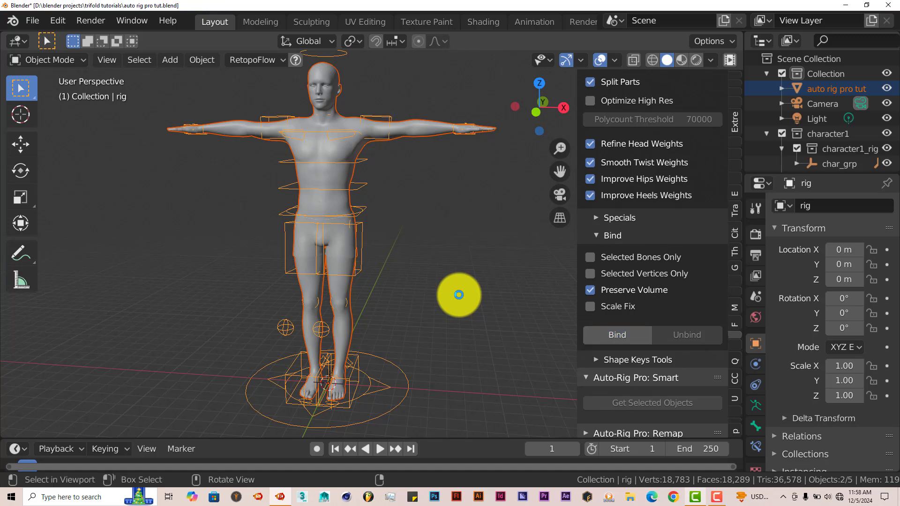
middle_drag(456, 291, 464, 288)
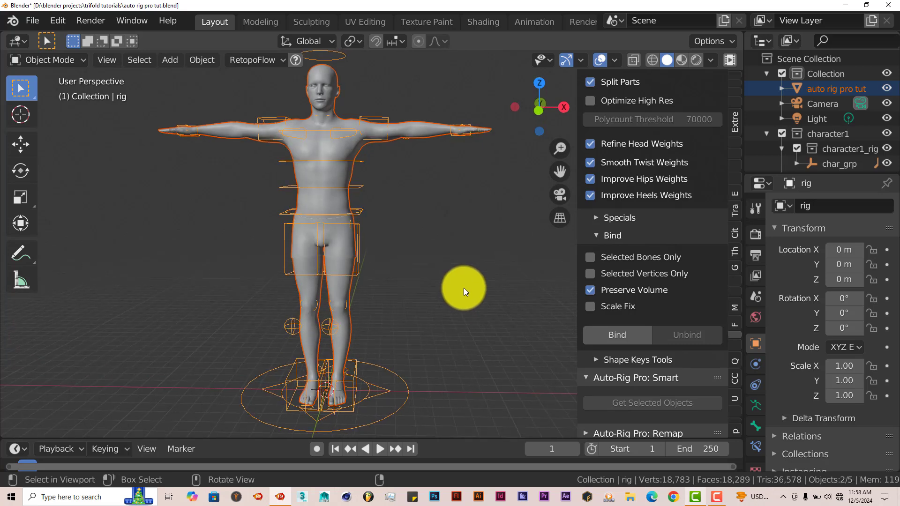
Put the rig in Pose Mode and lower the character's left hand IK control to test the arm's deformation
click(360, 212)
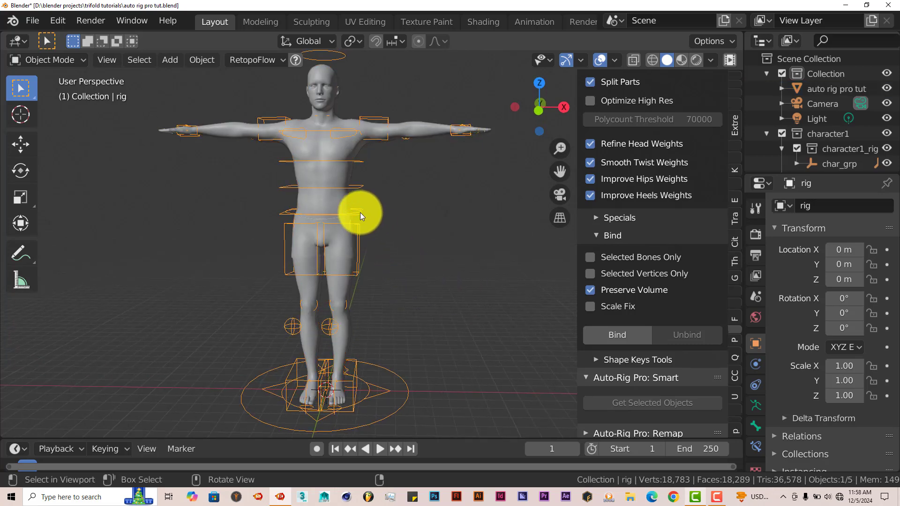
click(76, 60)
click(73, 110)
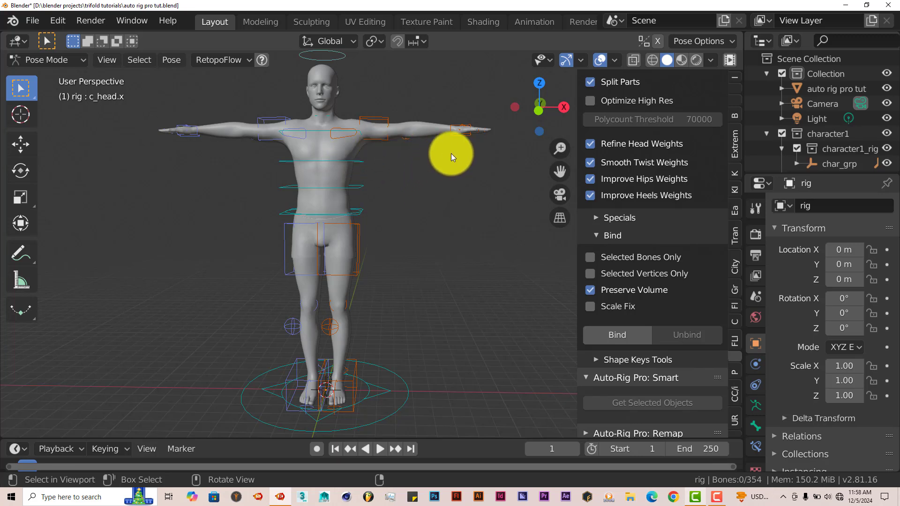
click(463, 142)
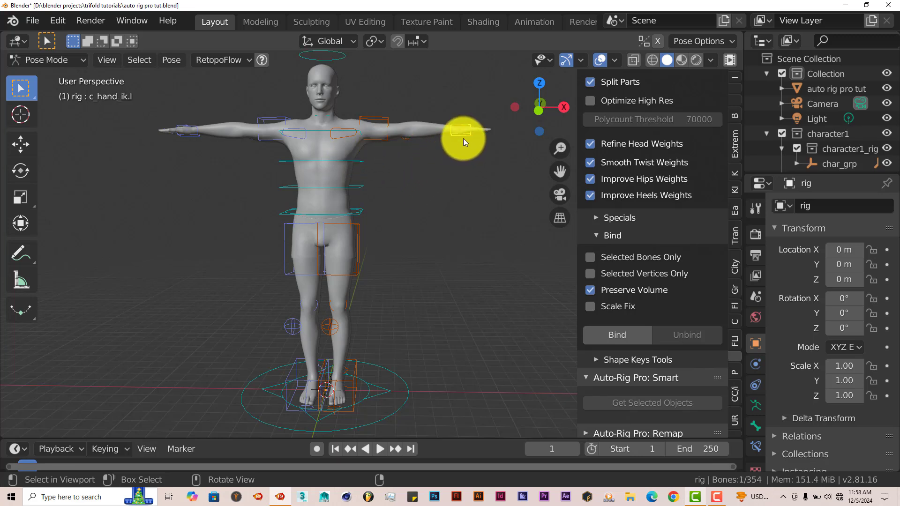
key(g)
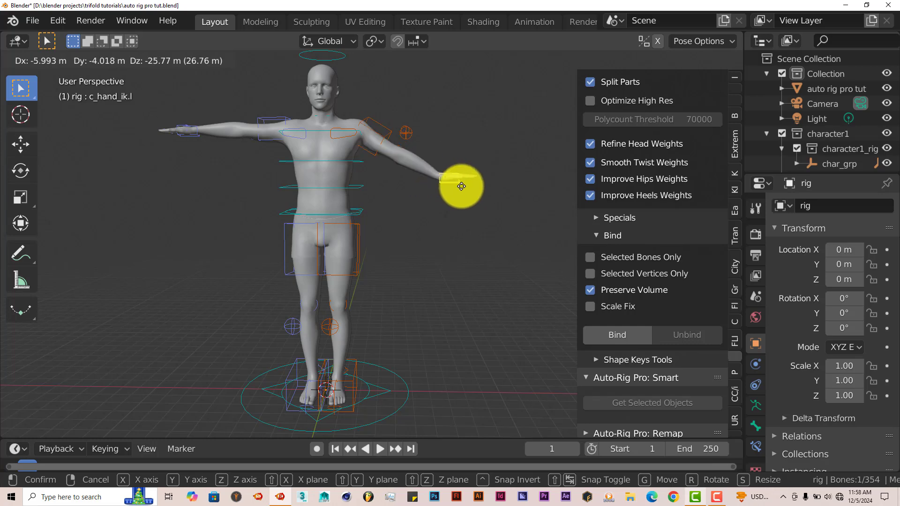
click(448, 177)
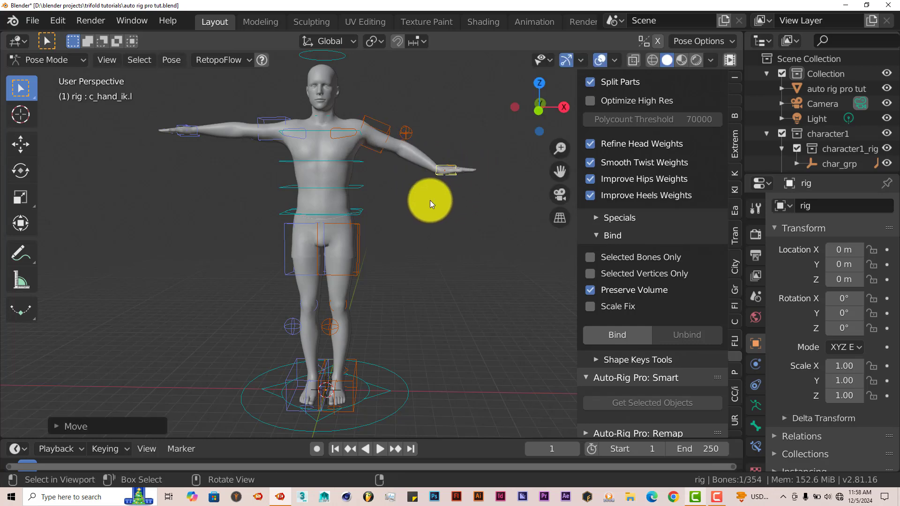
middle_drag(430, 200, 420, 224)
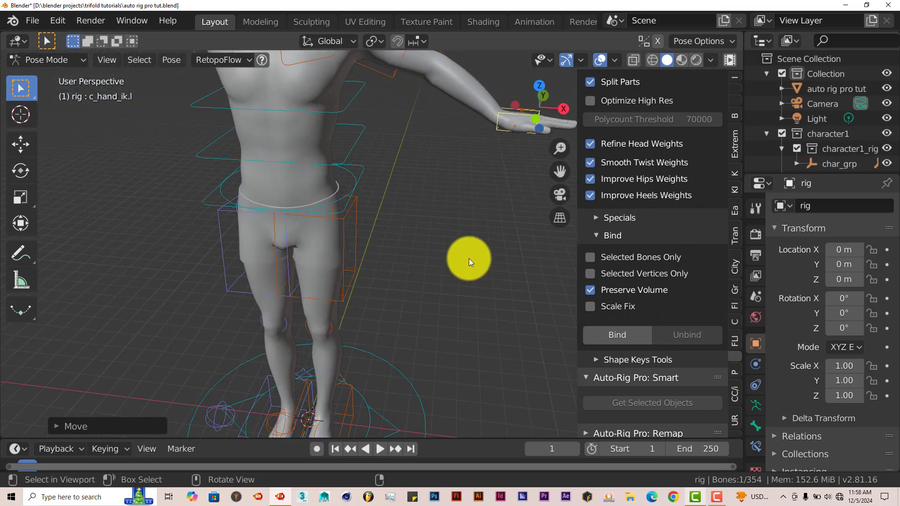
scroll(425, 238, down, 5)
middle_drag(424, 218, 375, 130)
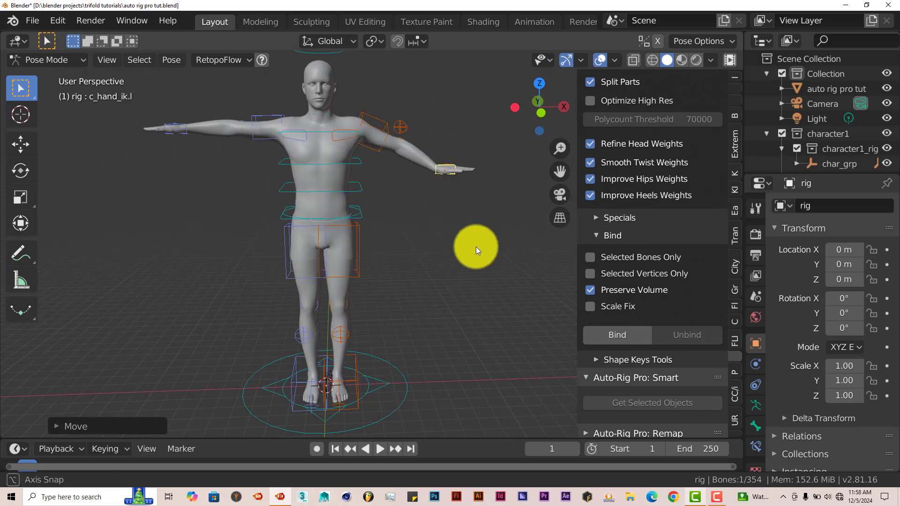
scroll(627, 286, up, 5)
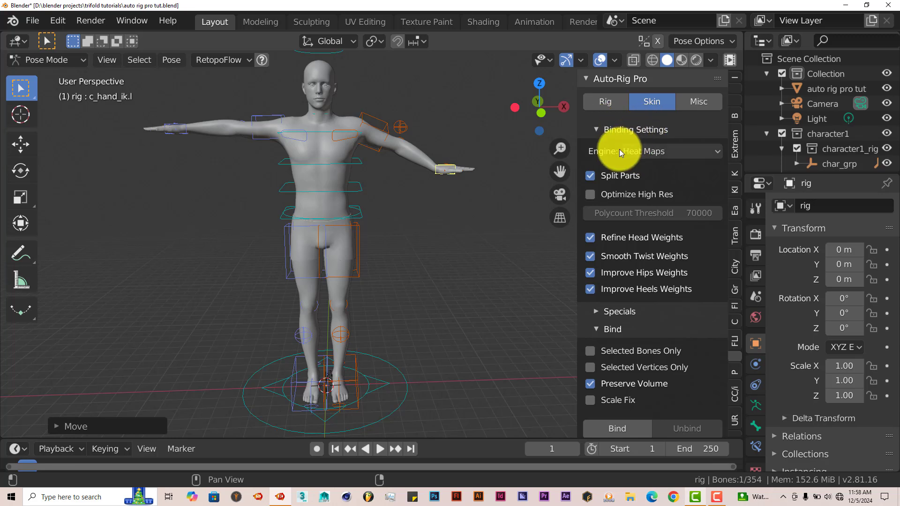
Check the available binding engines, keep Heat Maps selected, and review the remaining bind settings
click(715, 156)
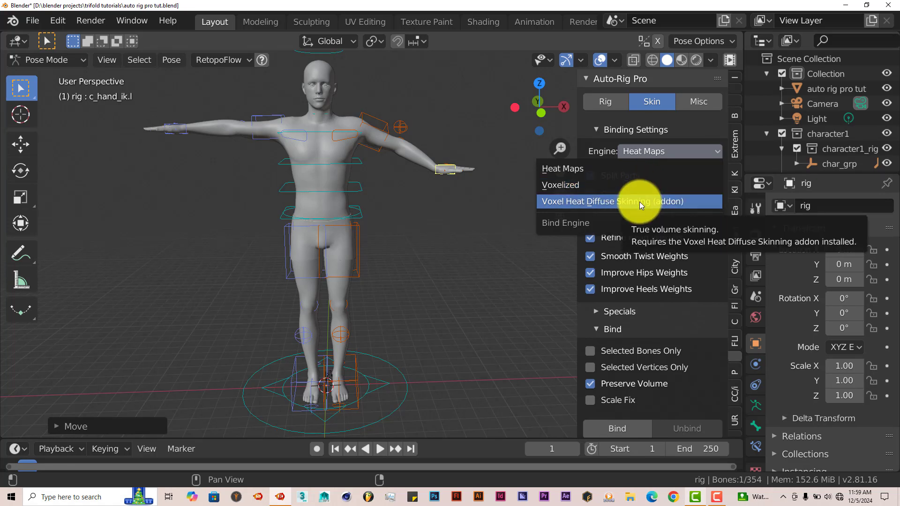
click(574, 171)
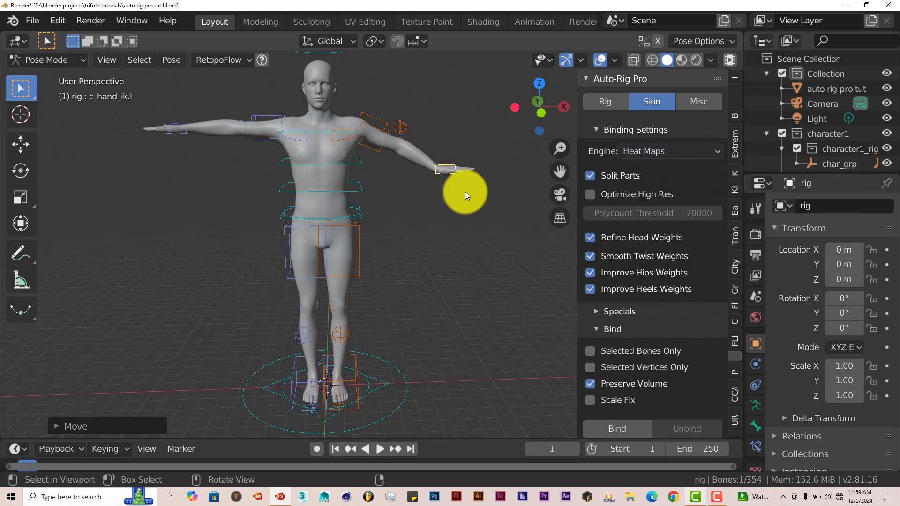
click(689, 155)
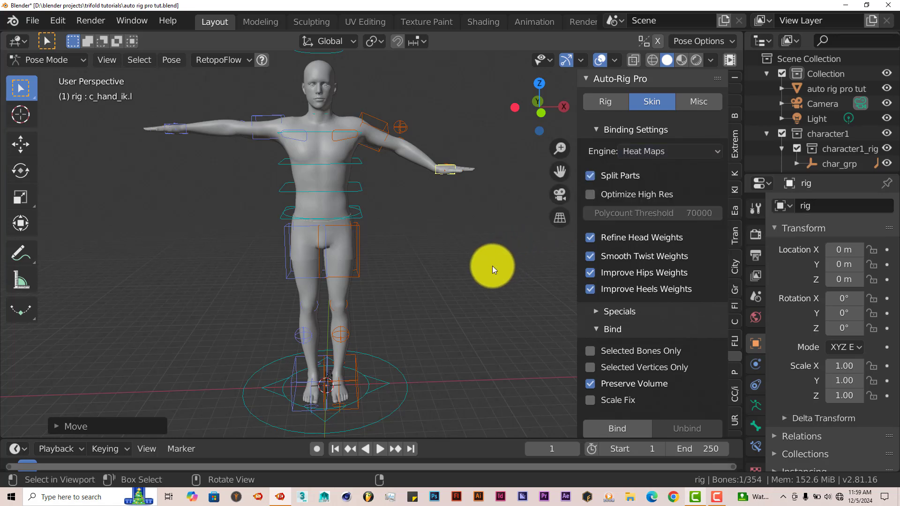
scroll(632, 302, down, 6)
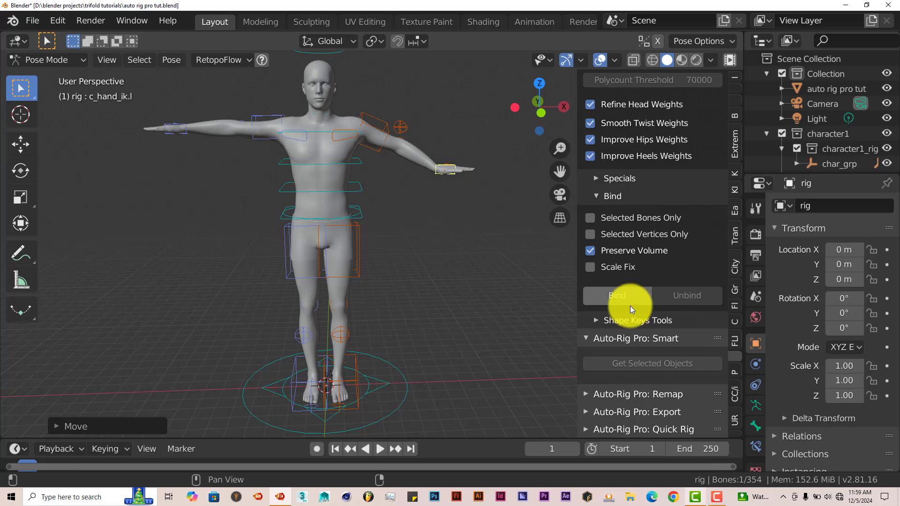
scroll(645, 284, up, 4)
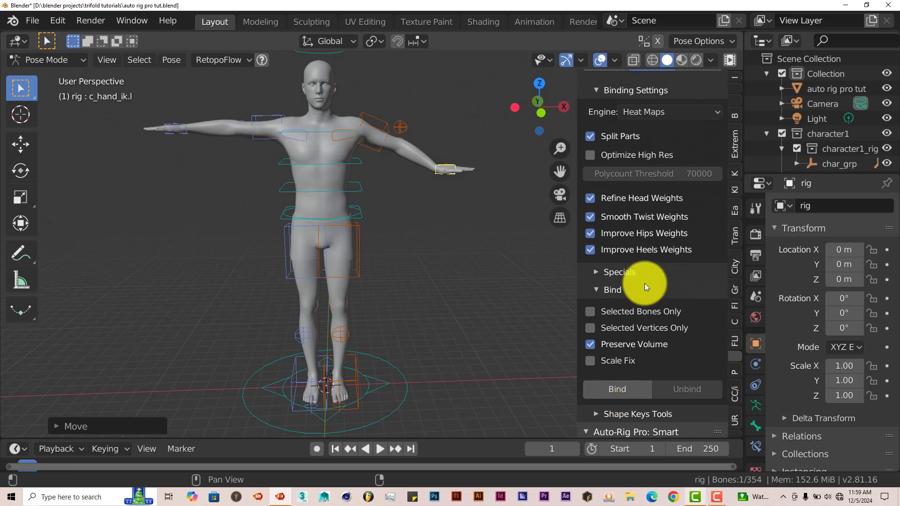
Try moving the character's left foot IK control upward to test the leg's deformation, and cancel the move
middle_drag(497, 264, 501, 239)
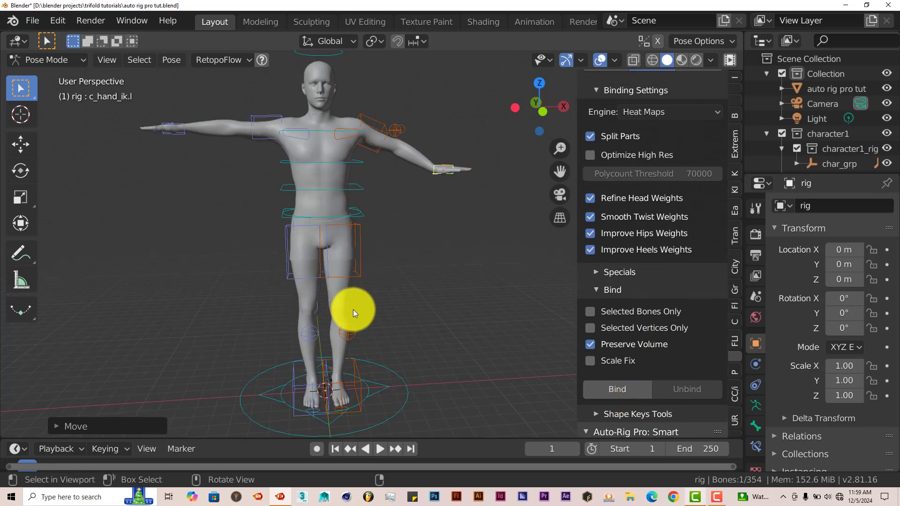
middle_drag(379, 369, 349, 369)
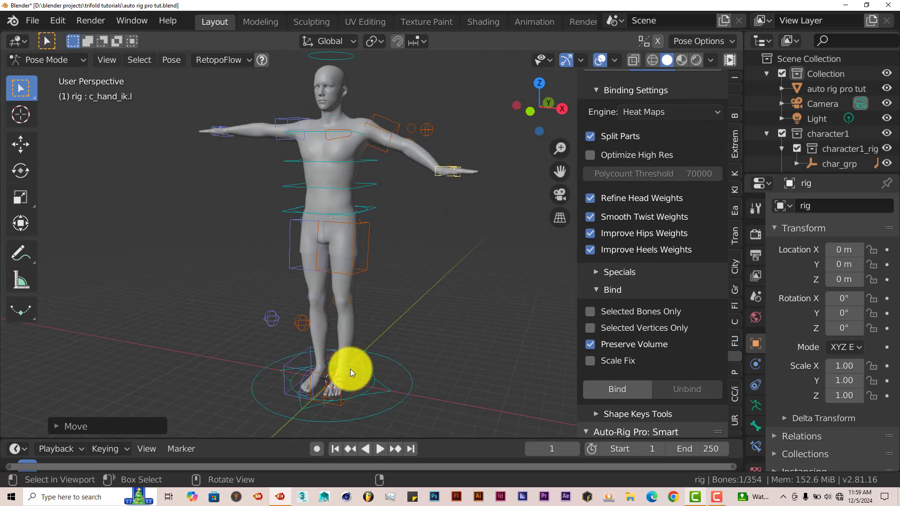
click(350, 370)
key(g)
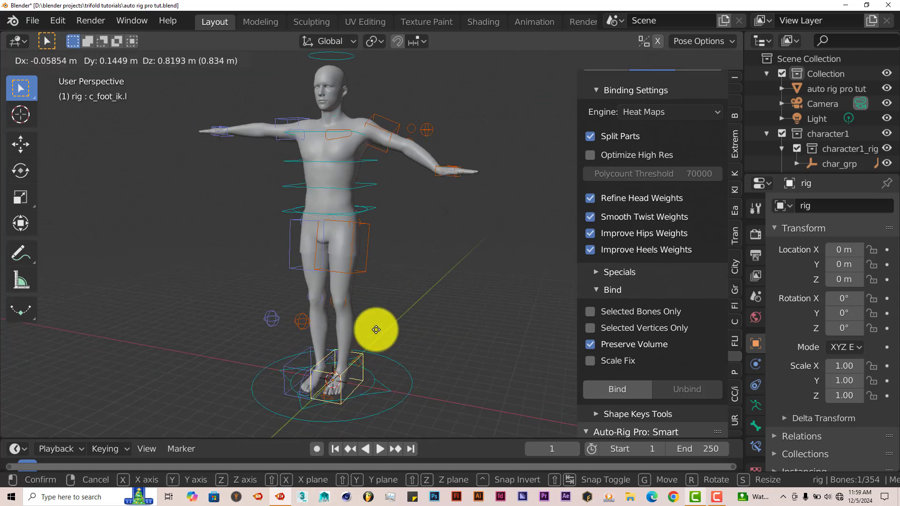
right_click(379, 306)
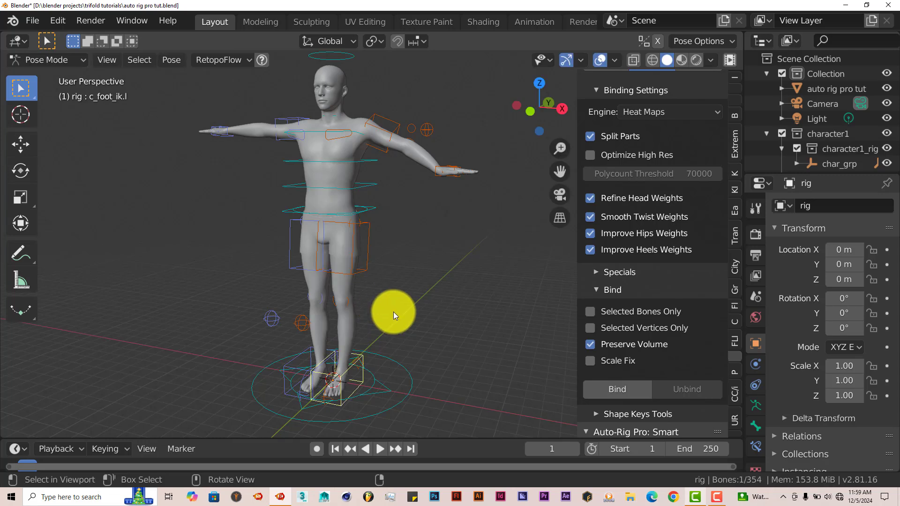
middle_drag(394, 312, 426, 305)
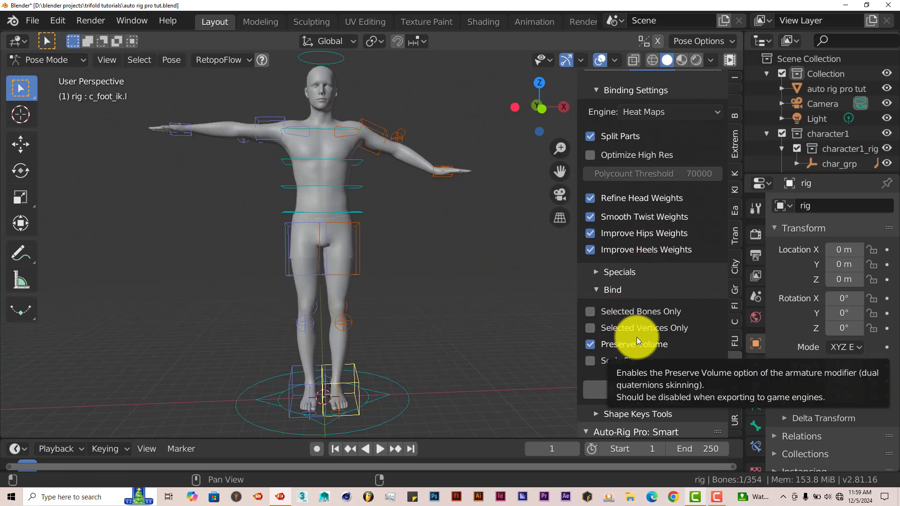
scroll(637, 337, down, 5)
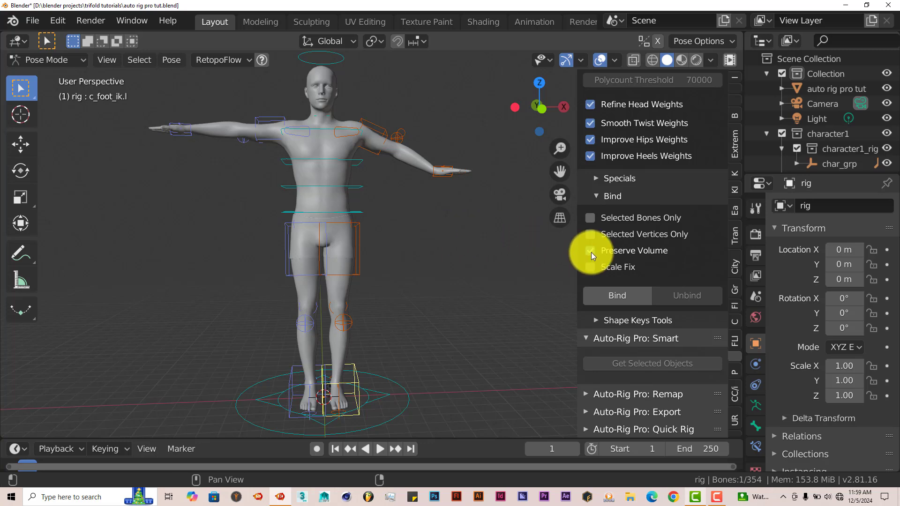
scroll(596, 276, up, 6)
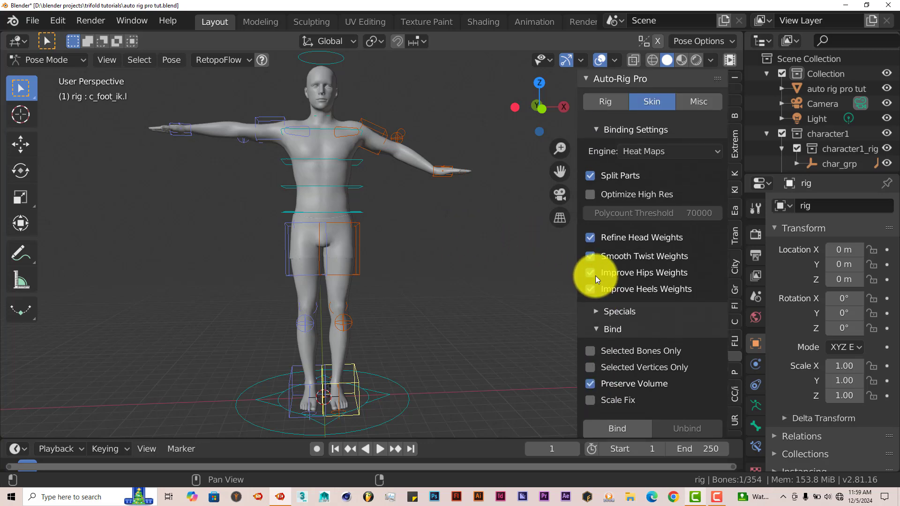
mouse_move(414, 255)
middle_down()
mouse_move(397, 257)
mouse_move(399, 265)
middle_up()
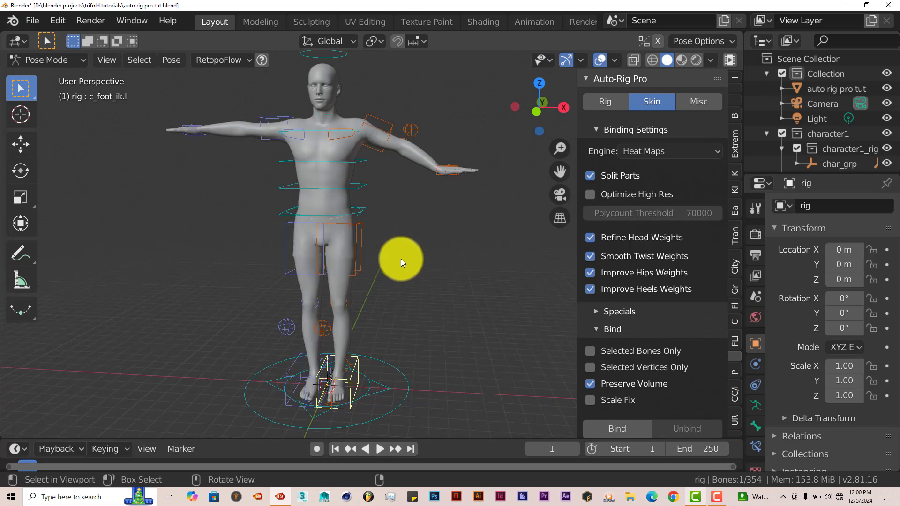